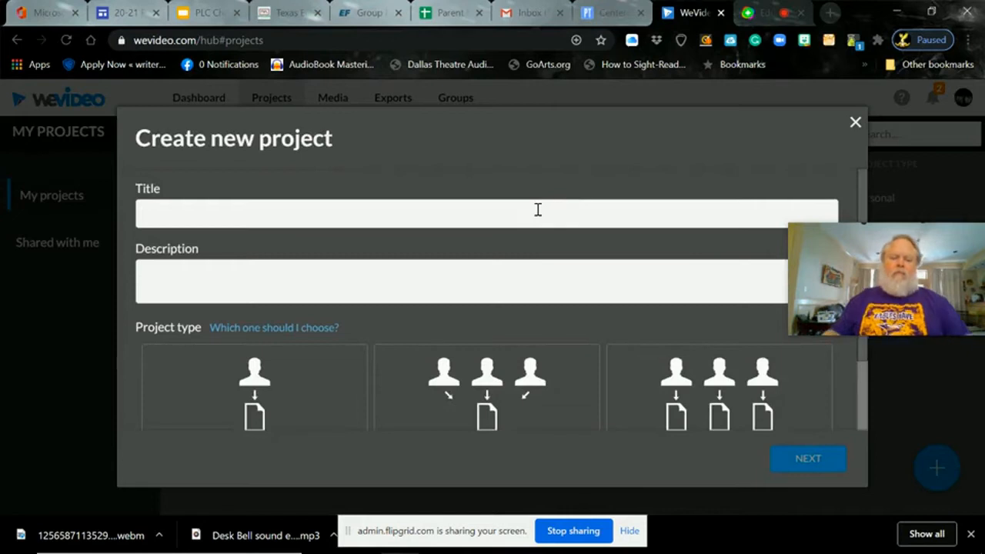
# Step: Create a single-user project titled "Audio Editing Tutorial" without adding any media to it
pyautogui.write('Pa')
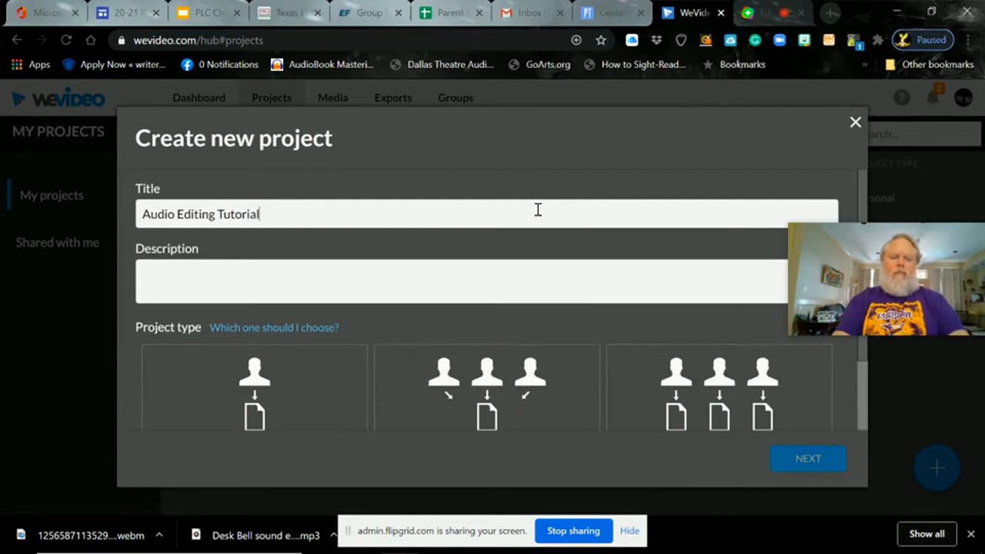
pyautogui.click(280, 391)
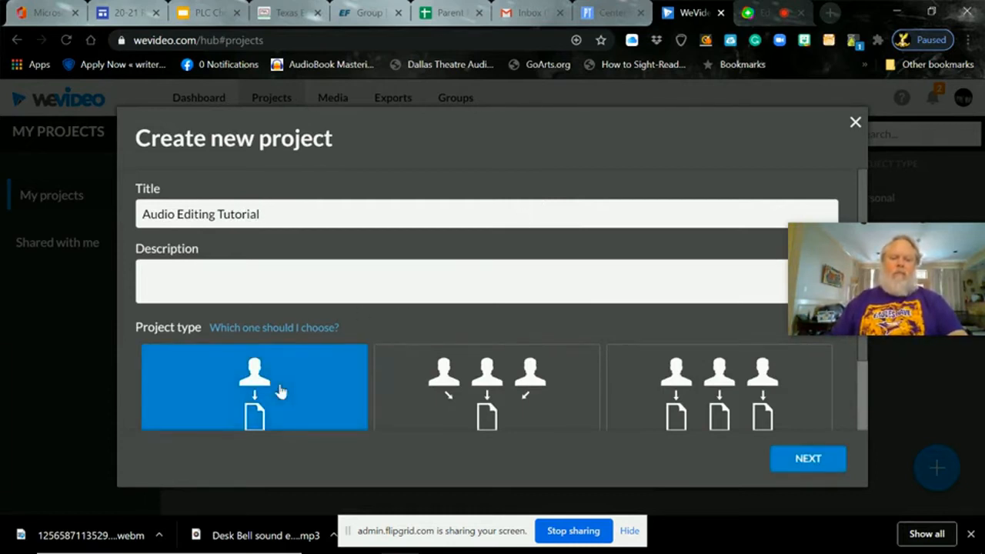
pyautogui.click(815, 457)
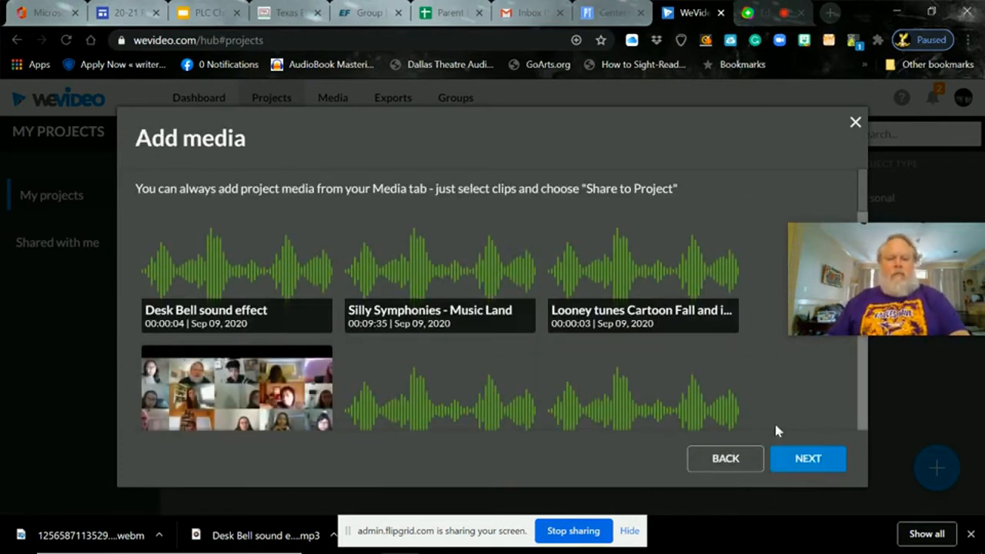
pyautogui.click(807, 459)
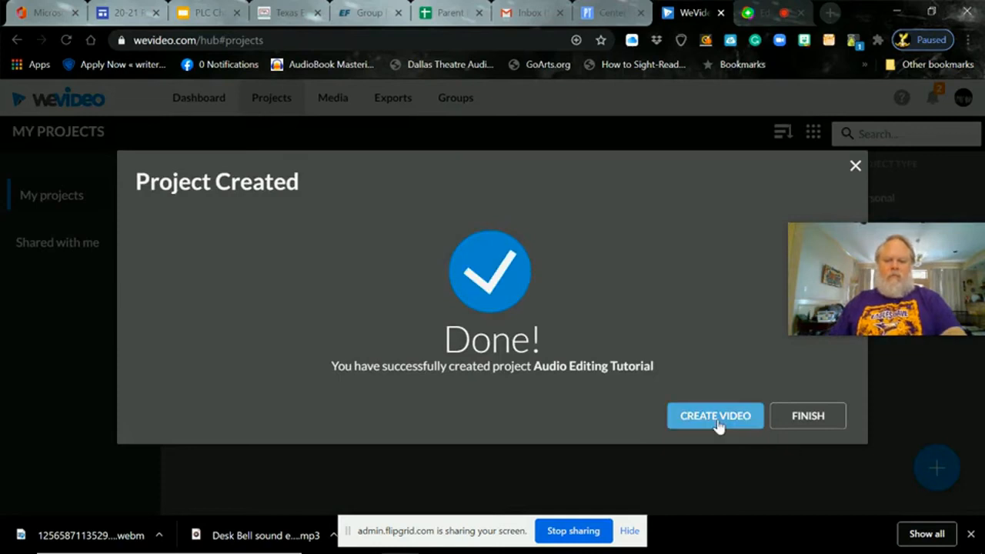
# Step: Start a new video in the project from the Blank edit template
pyautogui.click(716, 423)
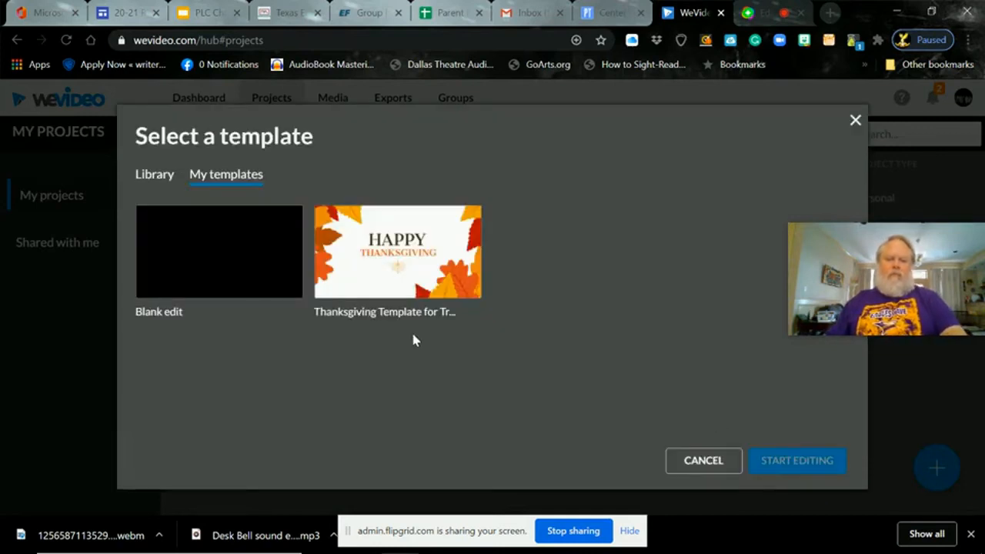
pyautogui.click(230, 282)
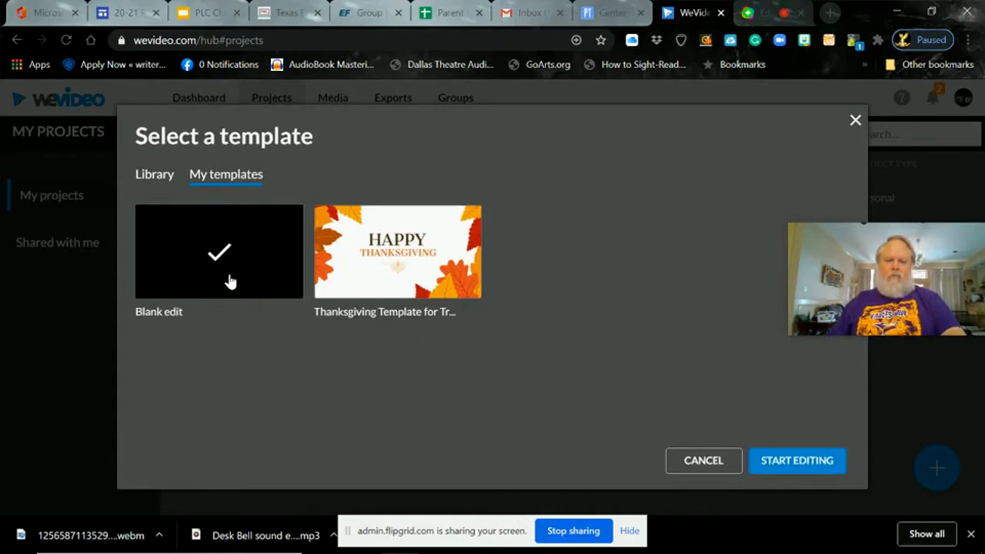
pyautogui.click(783, 461)
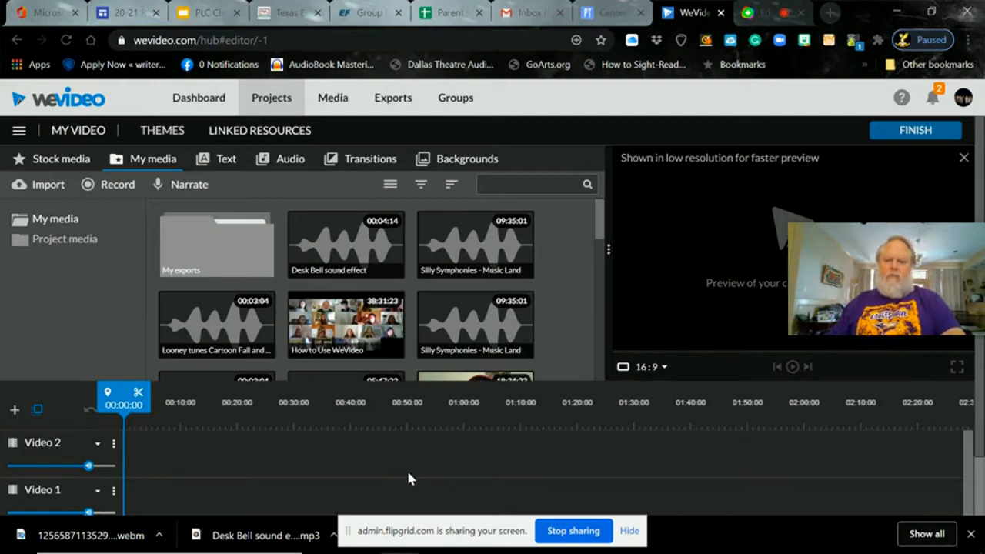
# Step: Add two more audio tracks, Audio 2 and Audio 3, to the timeline and stay in the editor
pyautogui.scroll(-1, 408, 479)
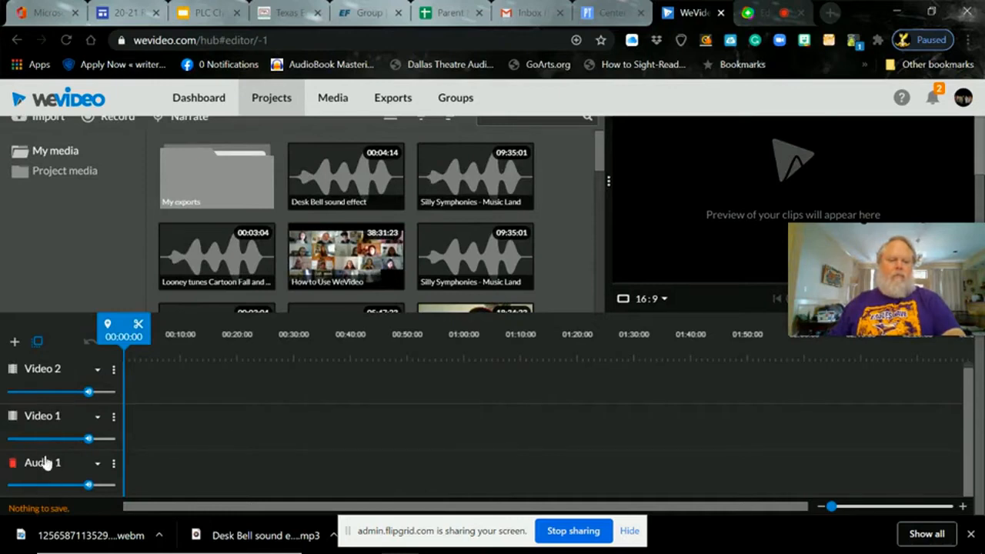
pyautogui.click(14, 342)
pyautogui.click(567, 265)
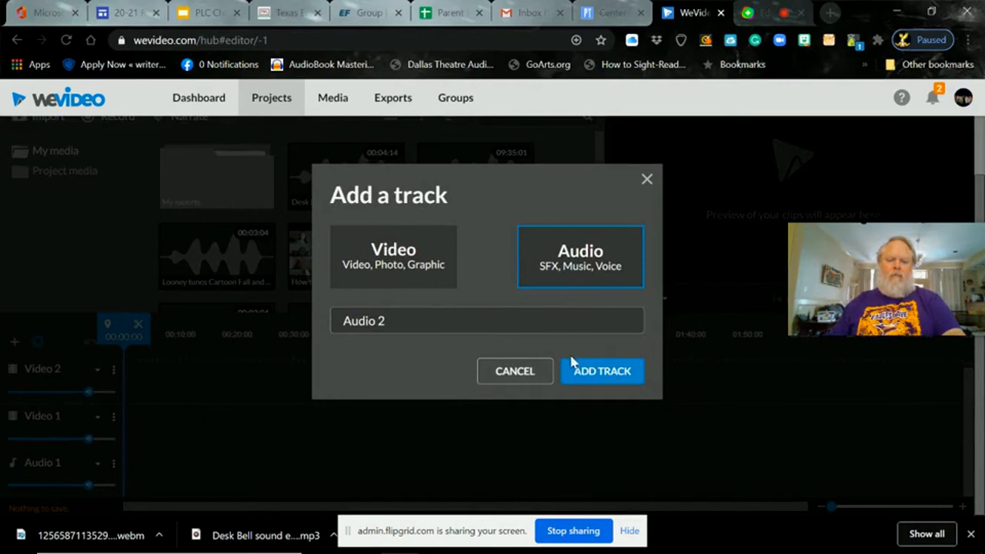
pyautogui.click(577, 373)
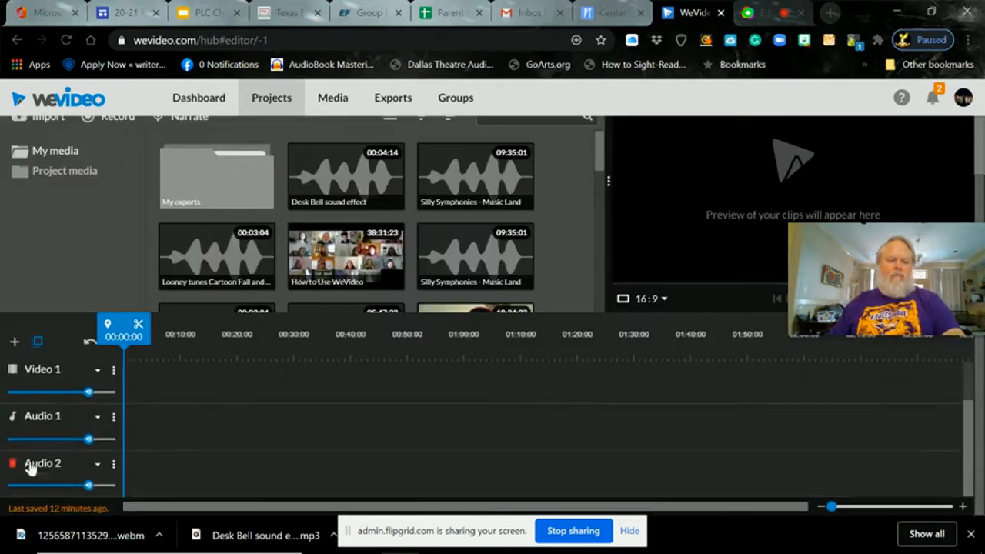
pyautogui.click(14, 344)
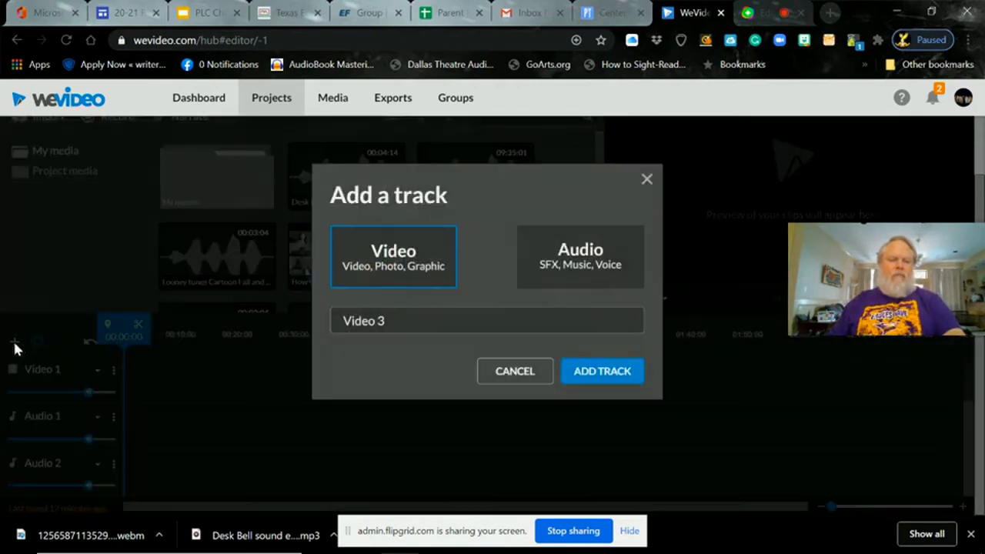
pyautogui.click(567, 264)
pyautogui.click(608, 372)
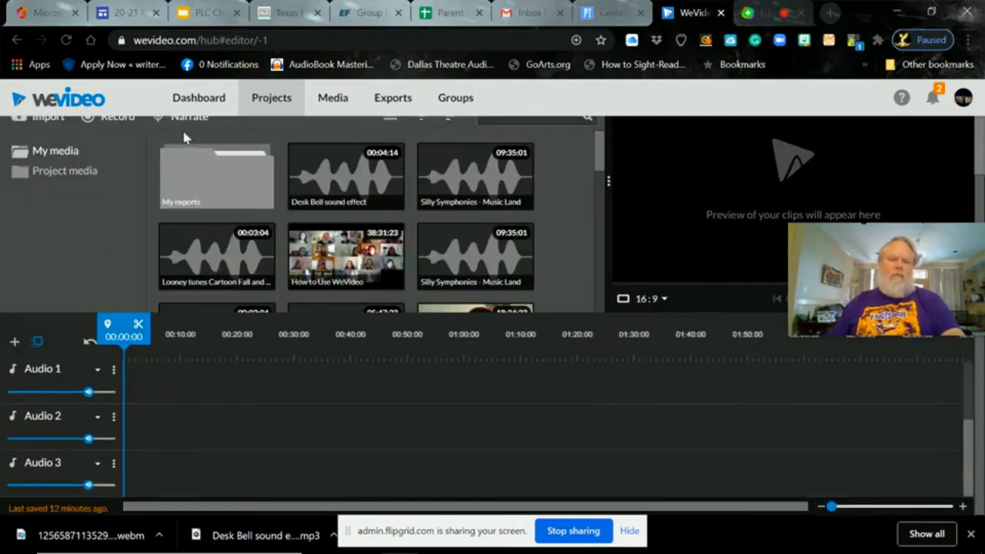
pyautogui.click(333, 100)
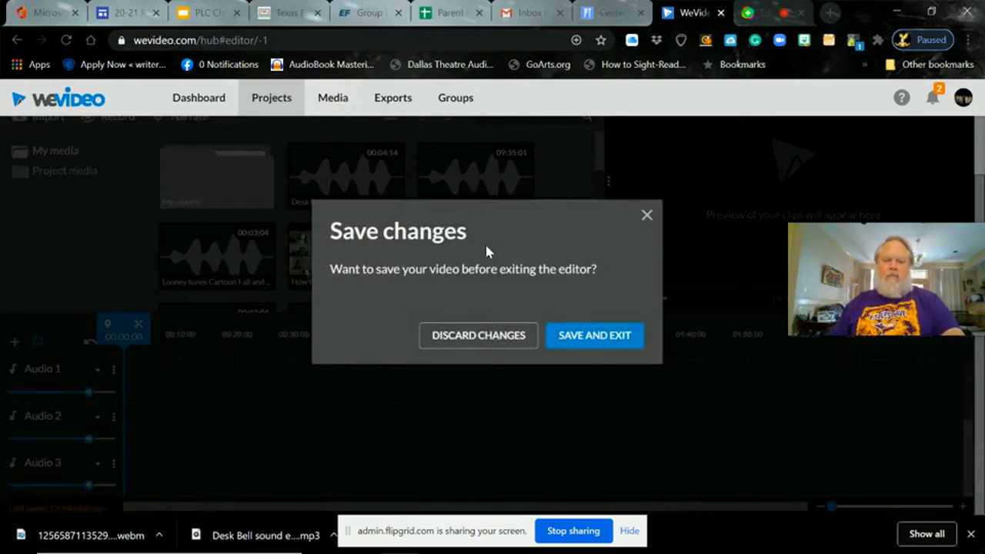
pyautogui.click(646, 217)
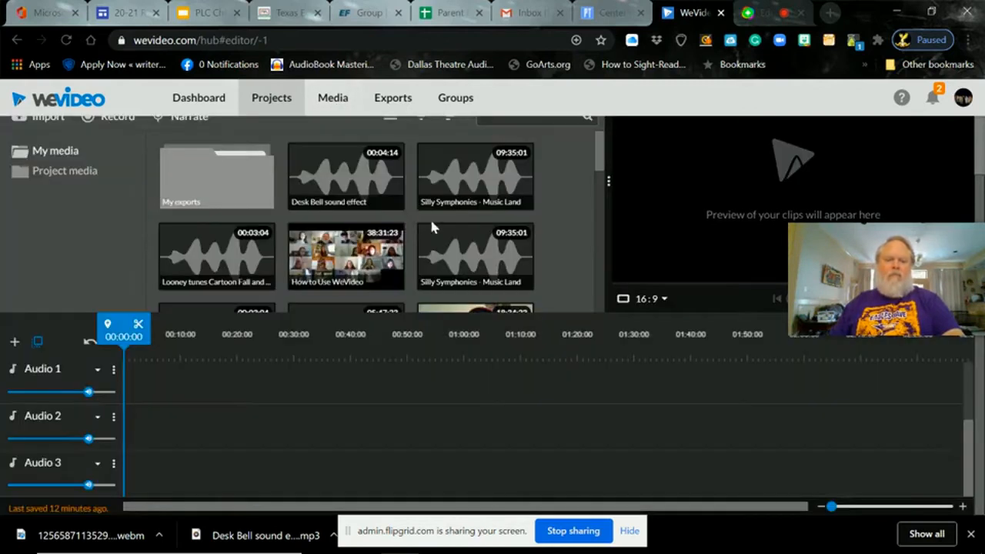
# Step: Place the Silly Symphonies - Music Land clip at the start of the Audio 1 track
pyautogui.scroll(-2, 285, 204)
pyautogui.scroll(1, 281, 213)
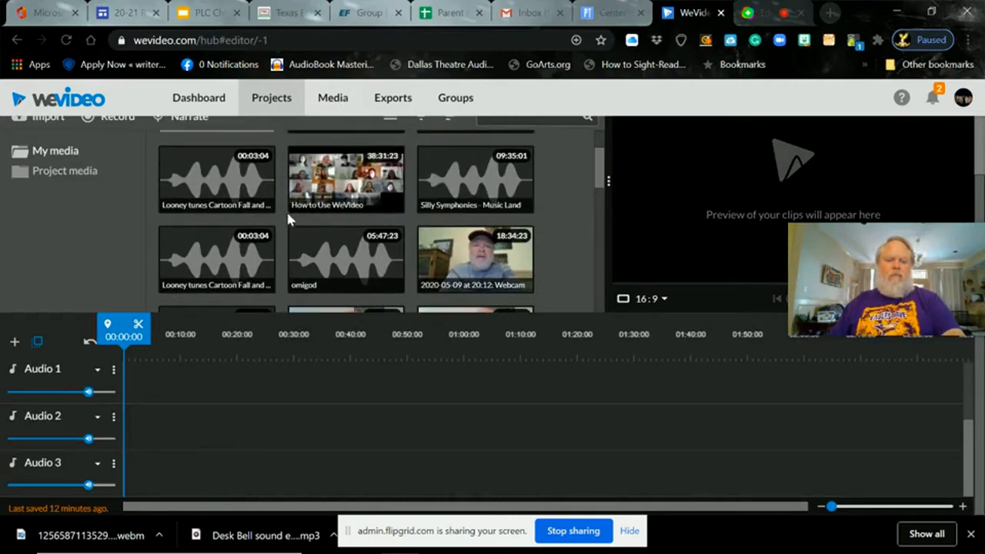
pyautogui.scroll(1, 281, 213)
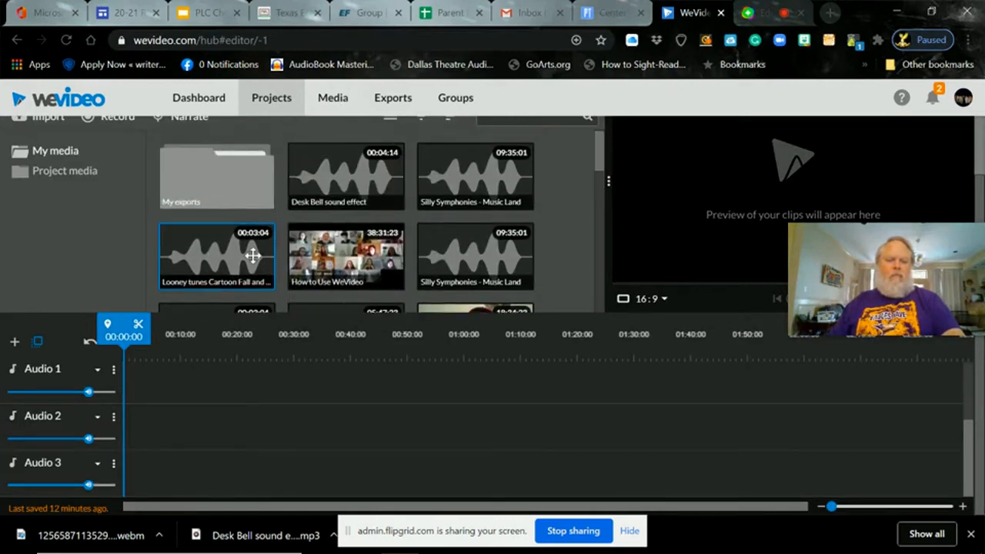
pyautogui.click(488, 257)
pyautogui.moveTo(488, 258); pyautogui.dragTo(144, 404)
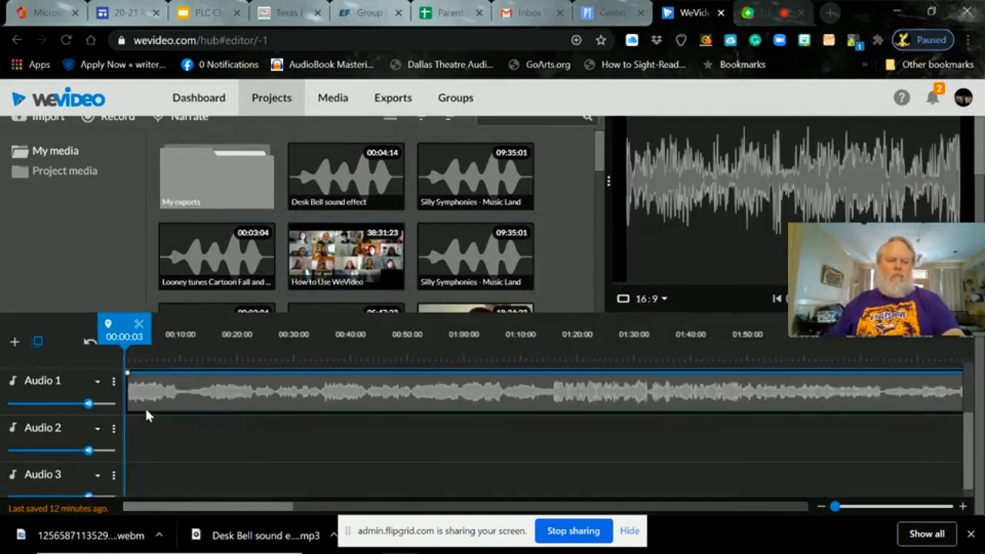
pyautogui.moveTo(302, 378); pyautogui.dragTo(311, 385)
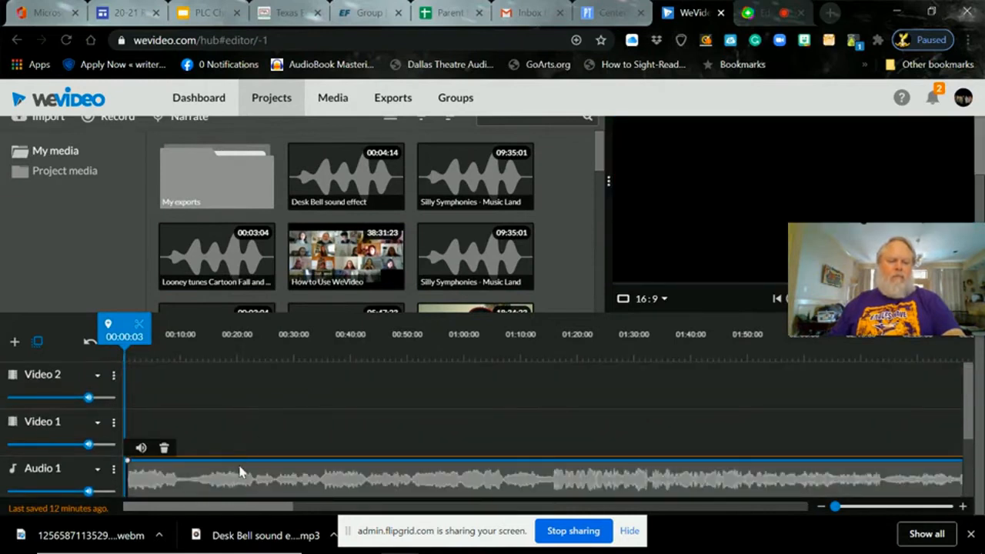
pyautogui.scroll(-3, 254, 446)
pyautogui.moveTo(297, 385); pyautogui.dragTo(269, 419)
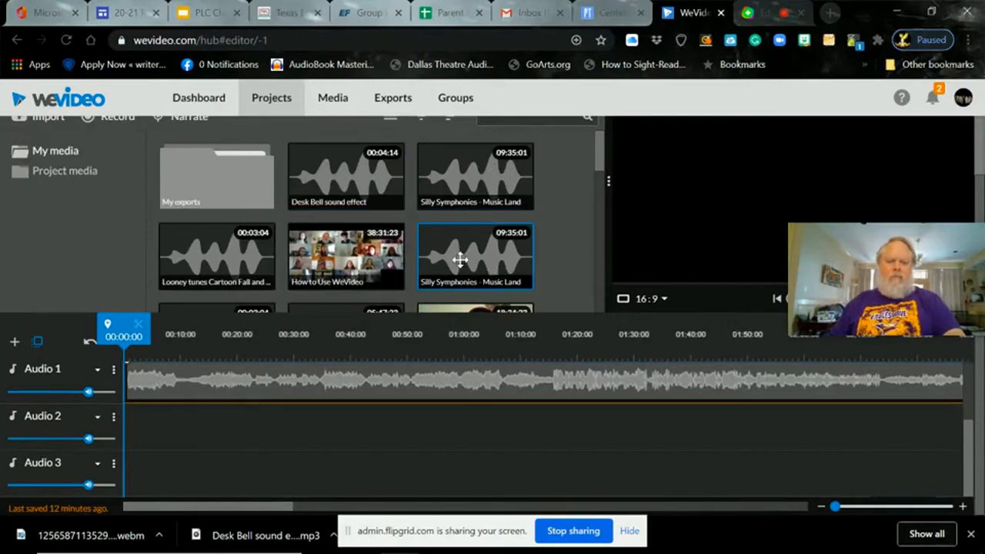
# Step: Place the Looney tunes cartoon fall sound at about 21 seconds on Audio 2 and the Desk Bell sound effect at about 31 seconds on Audio 3
pyautogui.moveTo(220, 240); pyautogui.dragTo(262, 423)
pyautogui.scroll(-1, 260, 243)
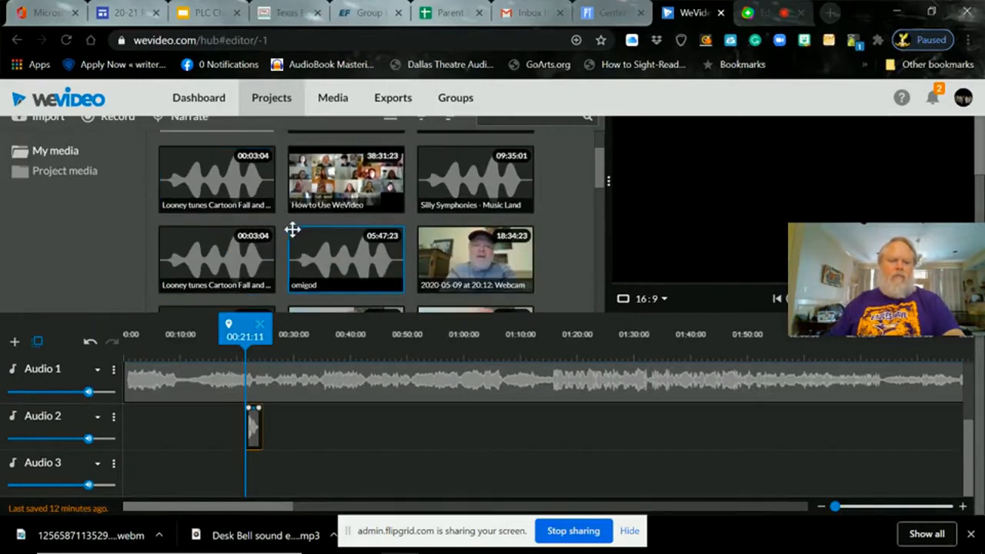
pyautogui.scroll(-1, 331, 265)
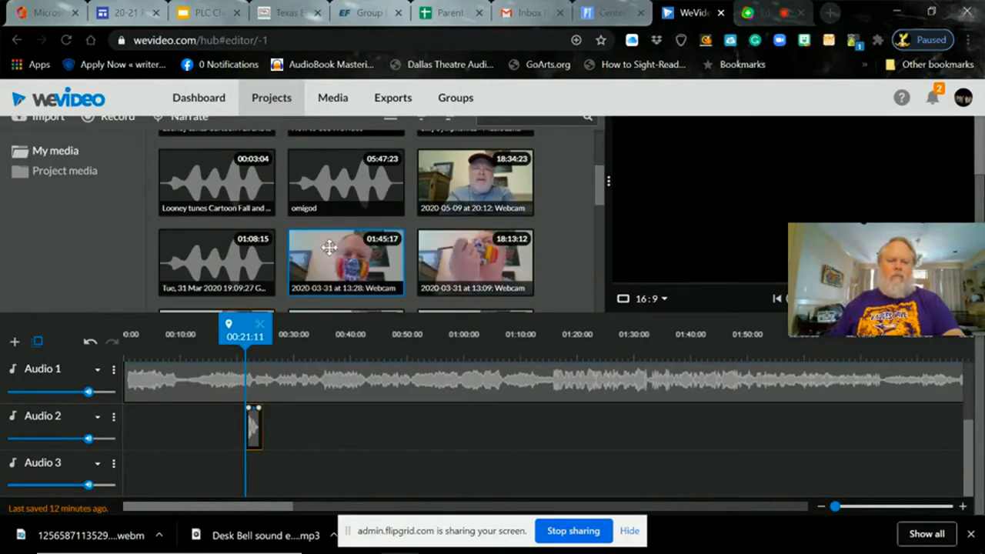
pyautogui.scroll(-4, 255, 251)
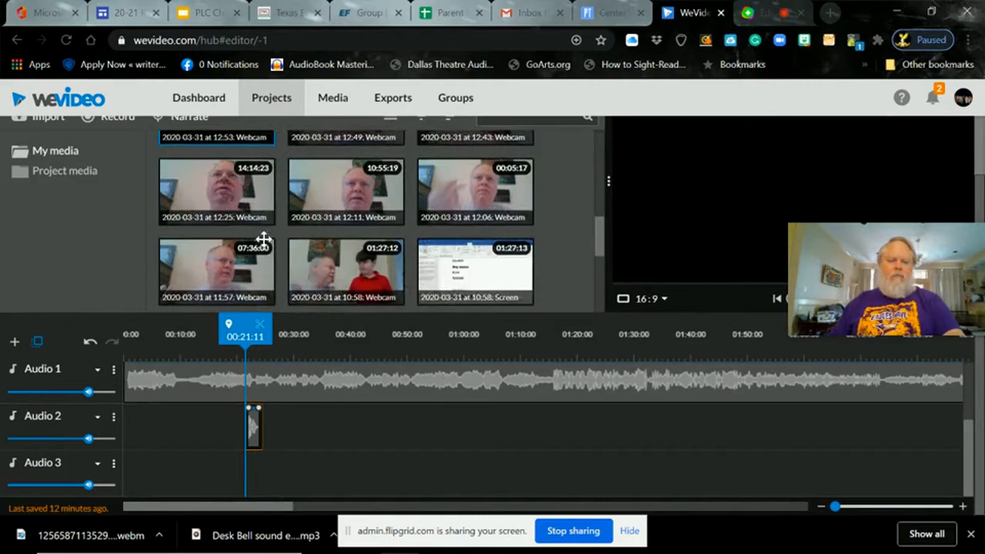
pyautogui.scroll(6, 266, 240)
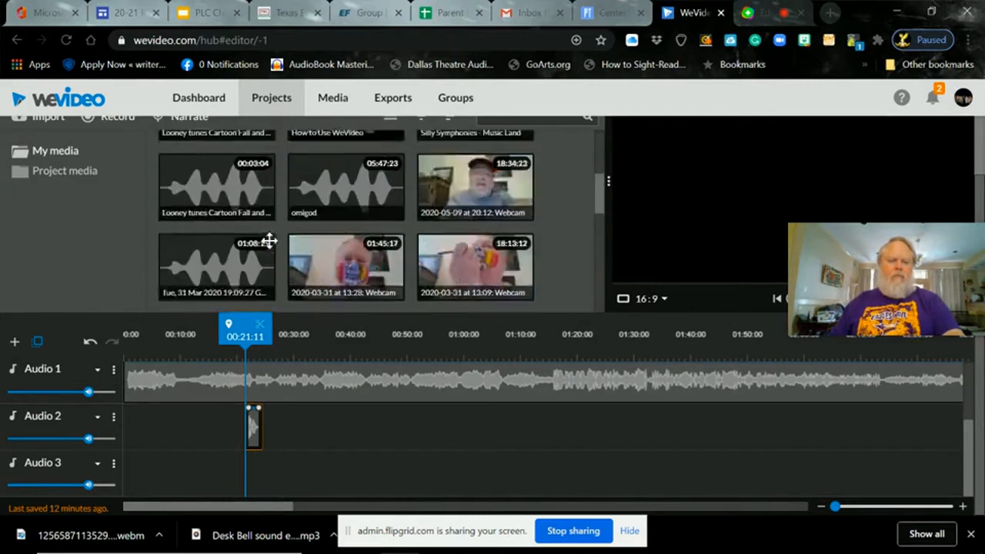
pyautogui.moveTo(343, 182); pyautogui.dragTo(325, 458)
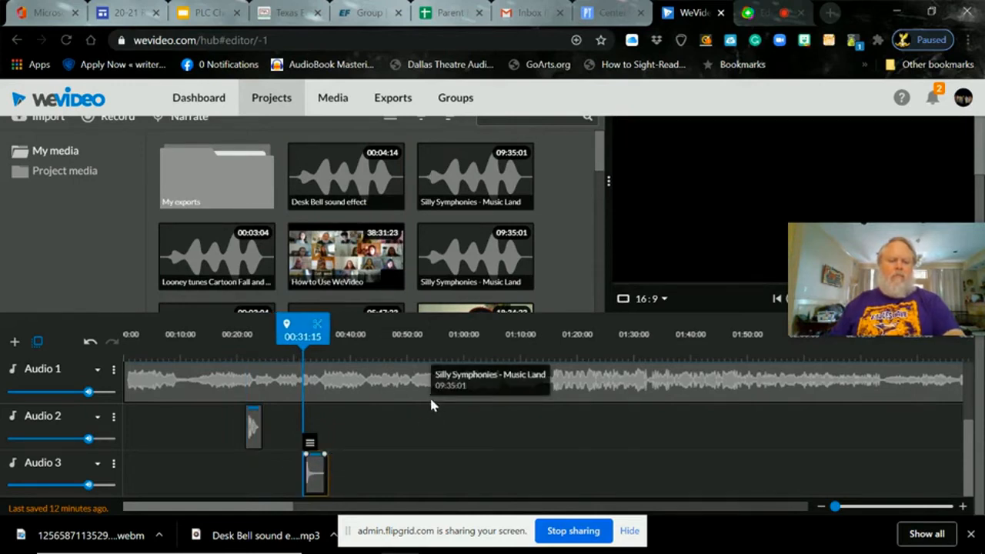
# Step: Trim the end of the Silly Symphonies music clip on Audio 1 back to about 00:49:07
pyautogui.click(376, 382)
pyautogui.click(376, 382)
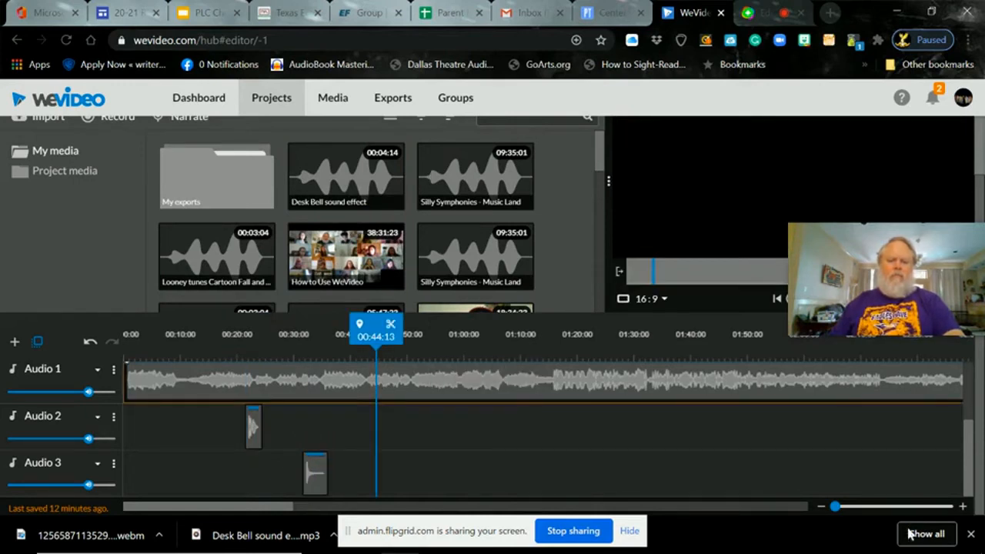
pyautogui.click(961, 508)
pyautogui.click(822, 507)
pyautogui.click(825, 507)
pyautogui.click(824, 508)
pyautogui.click(824, 507)
pyautogui.click(824, 508)
pyautogui.click(825, 508)
pyautogui.click(825, 508)
pyautogui.click(825, 507)
pyautogui.click(825, 508)
pyautogui.click(825, 508)
pyautogui.click(824, 507)
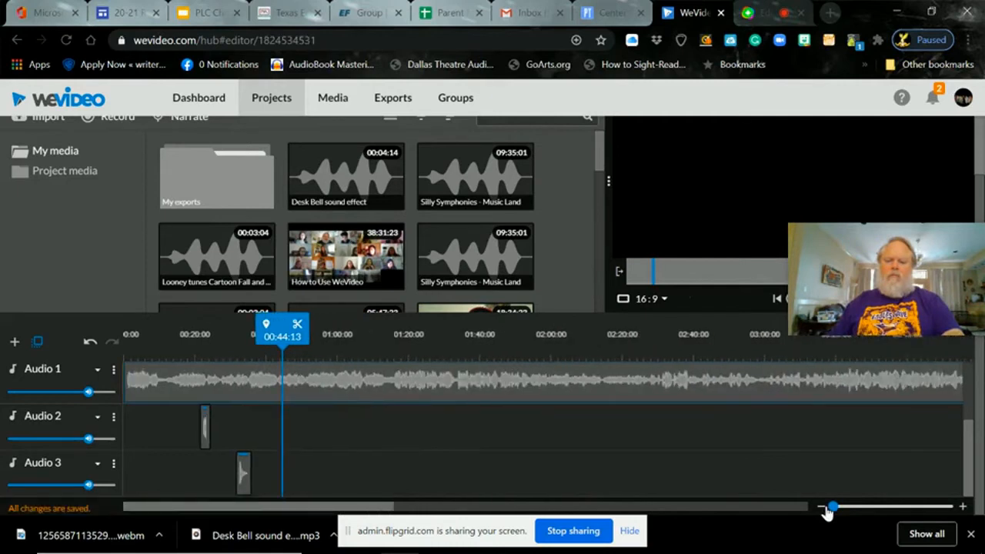
pyautogui.click(825, 508)
pyautogui.click(825, 508)
pyautogui.click(824, 508)
pyautogui.click(825, 507)
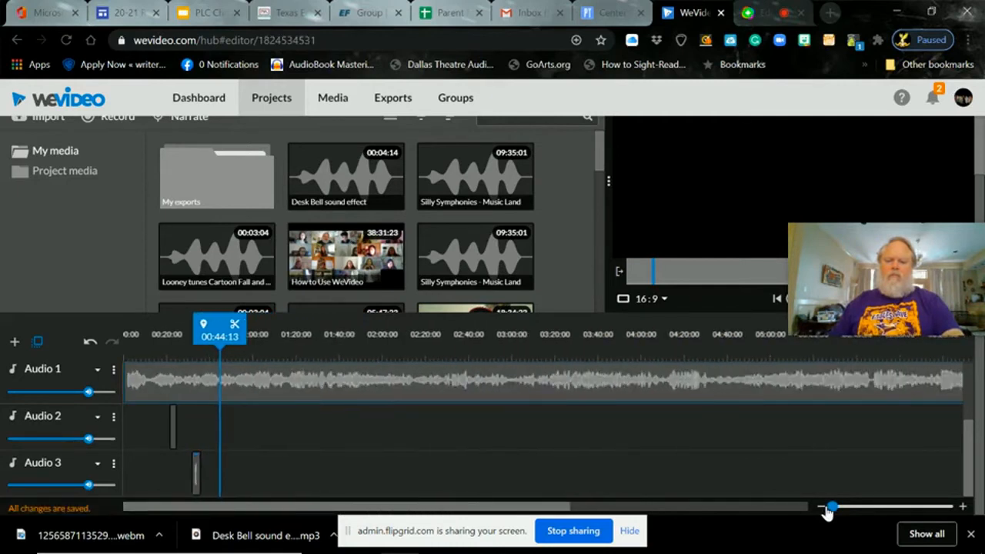
pyautogui.click(825, 508)
pyautogui.click(824, 508)
pyautogui.click(825, 508)
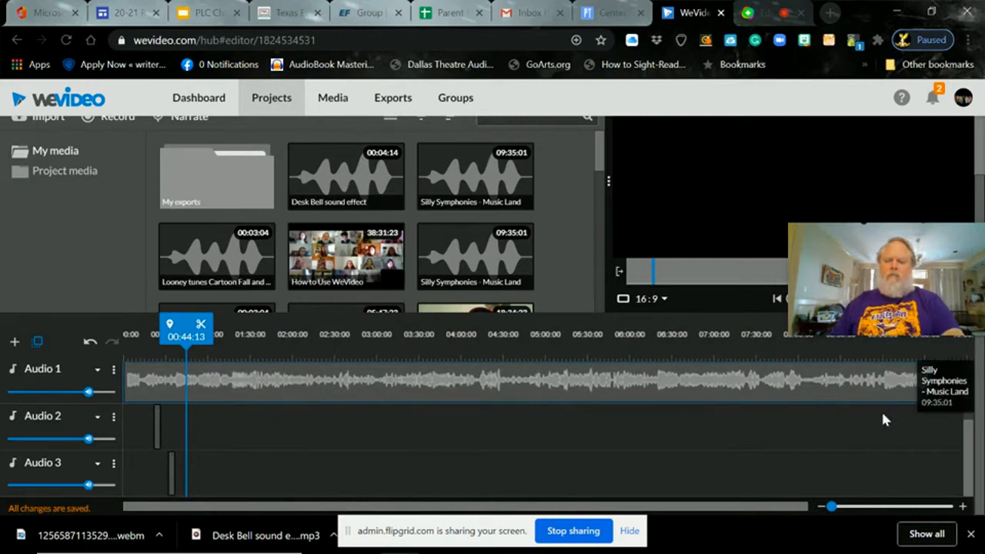
pyautogui.click(905, 383)
pyautogui.moveTo(930, 383); pyautogui.dragTo(191, 402)
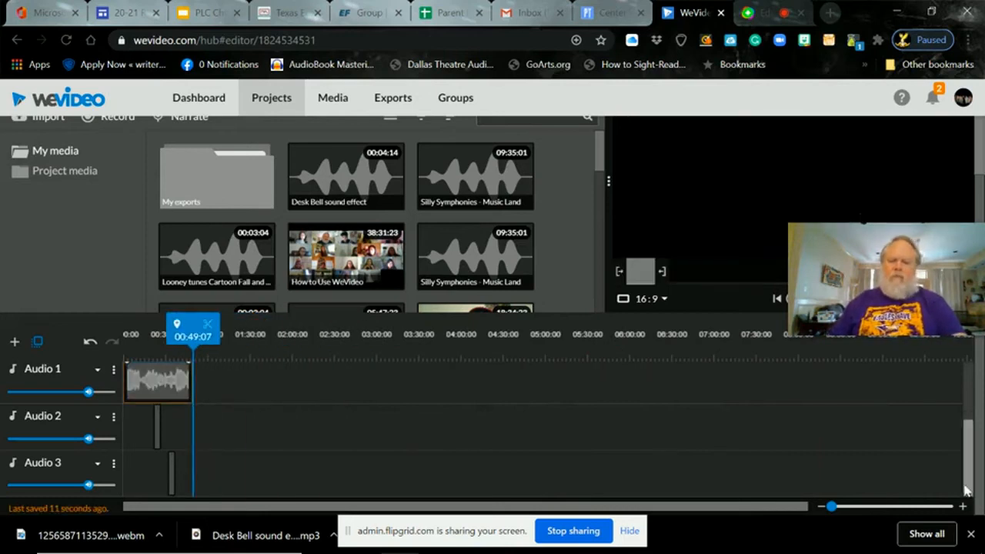
# Step: Shorten the music clip on Audio 1 further so it ends at about 00:37:08, just past the bell sound
pyautogui.click(963, 506)
pyautogui.click(962, 506)
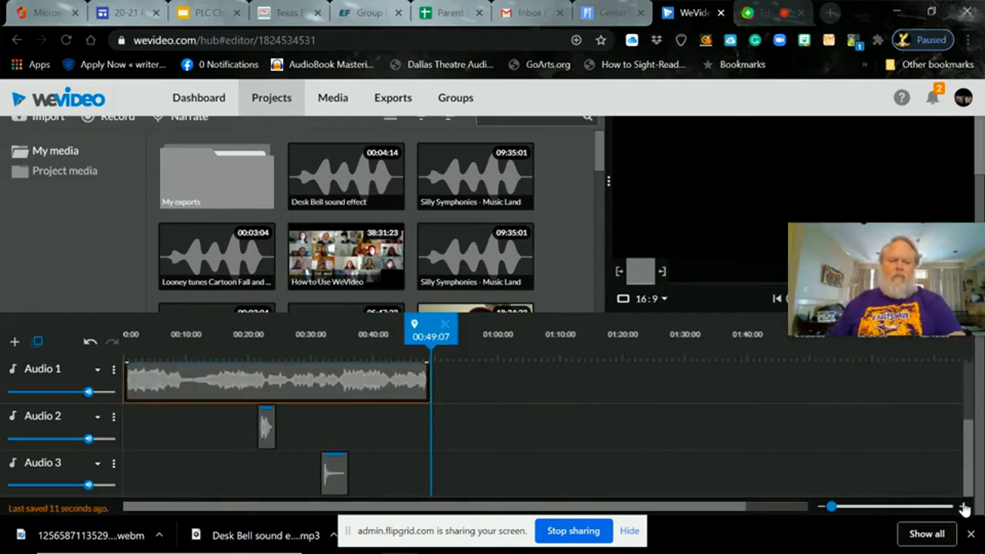
pyautogui.click(964, 508)
pyautogui.click(964, 508)
pyautogui.click(964, 507)
pyautogui.click(964, 507)
pyautogui.click(964, 508)
pyautogui.click(964, 507)
pyautogui.click(964, 508)
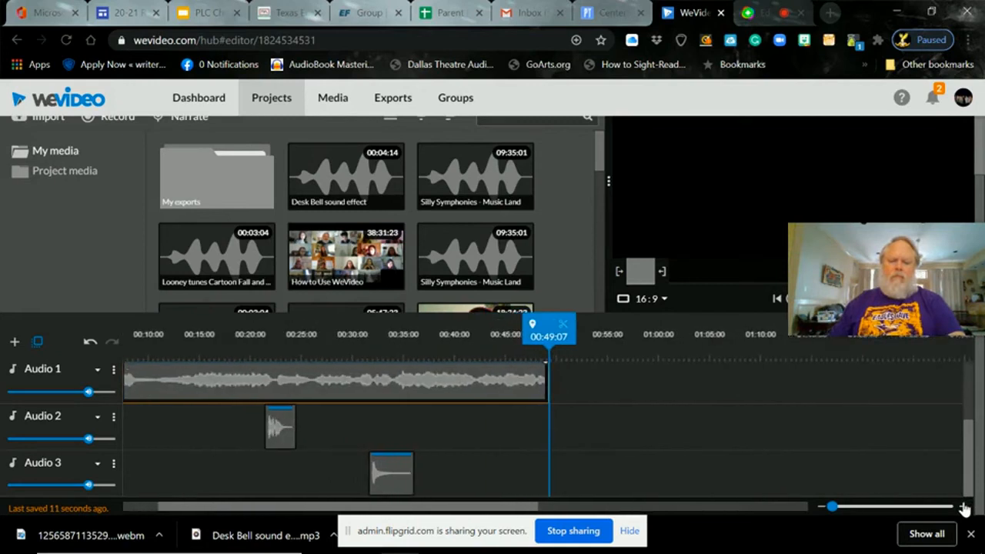
pyautogui.moveTo(541, 376); pyautogui.dragTo(397, 376)
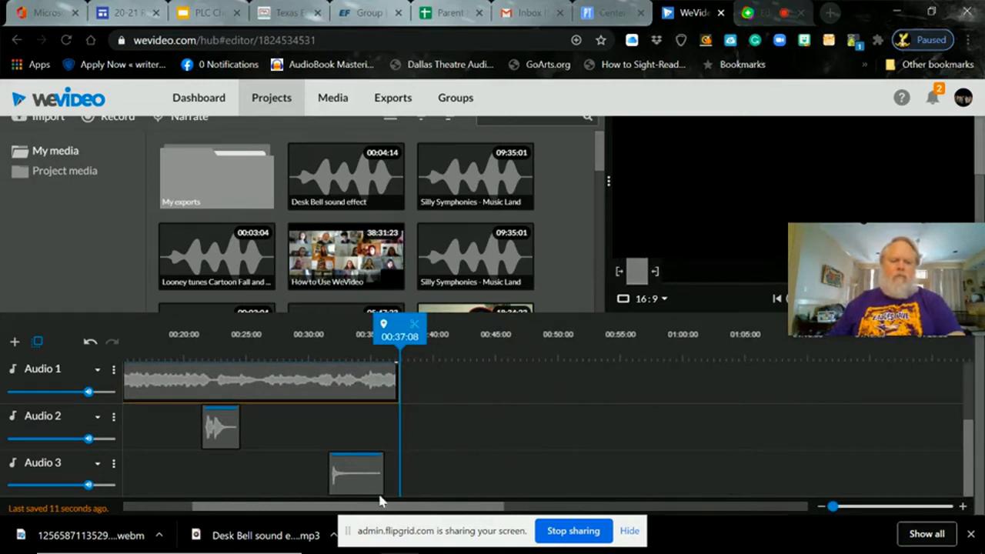
# Step: Play the audio mix from the beginning of the timeline and select the music clip on Audio 1
pyautogui.moveTo(382, 507); pyautogui.dragTo(223, 497)
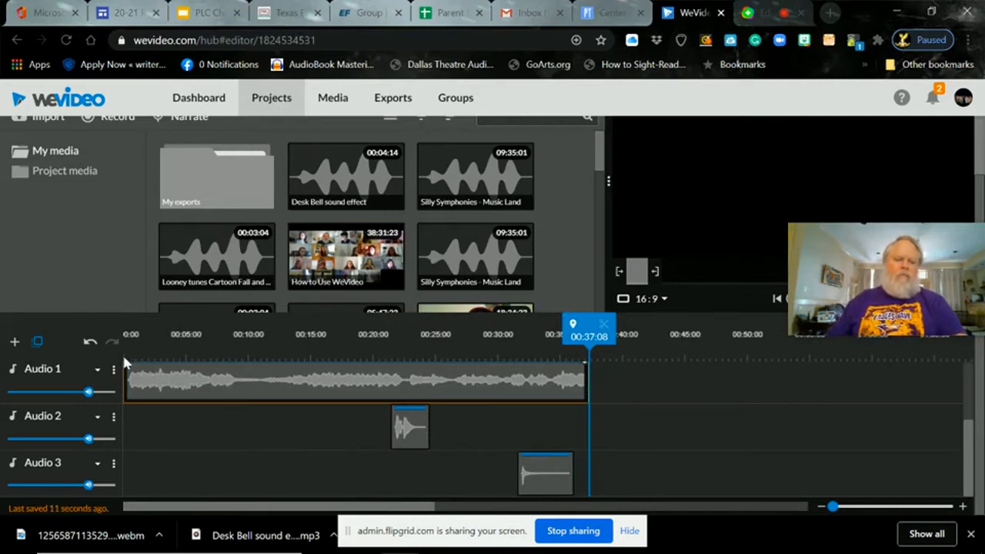
pyautogui.moveTo(588, 329); pyautogui.dragTo(104, 348)
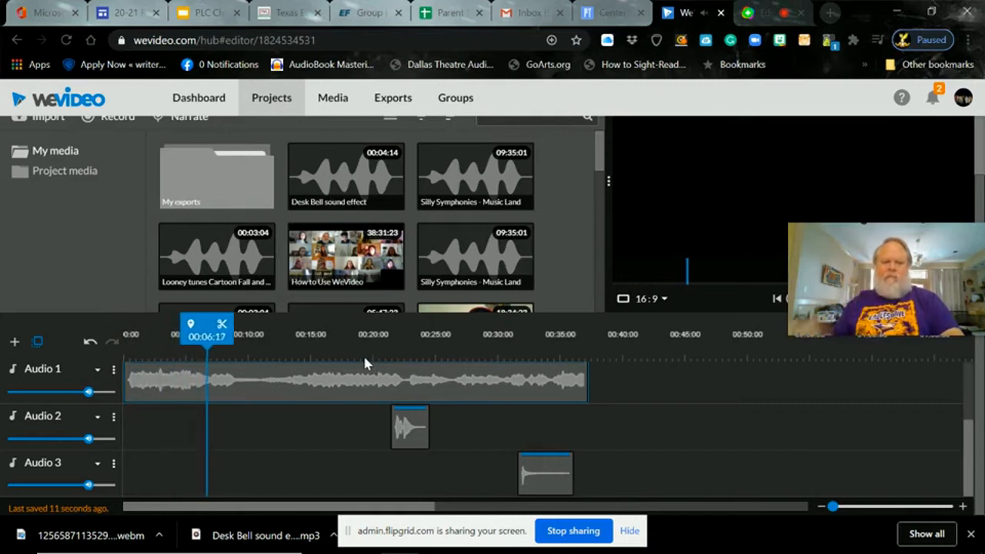
pyautogui.click(401, 370)
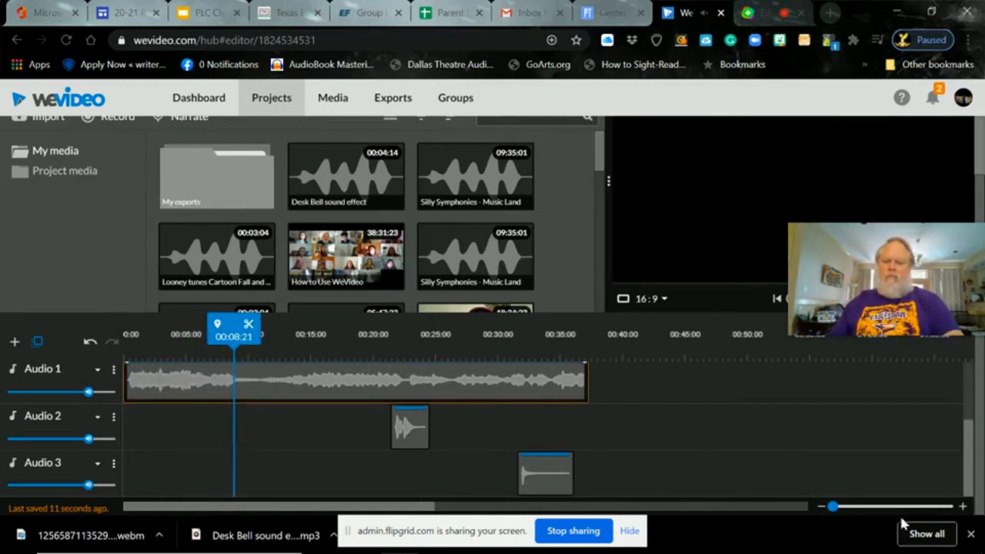
# Step: Split the music clip on Audio 1 at 00:08:09 and move its second section to start at about 16 seconds
pyautogui.click(962, 507)
pyautogui.click(962, 507)
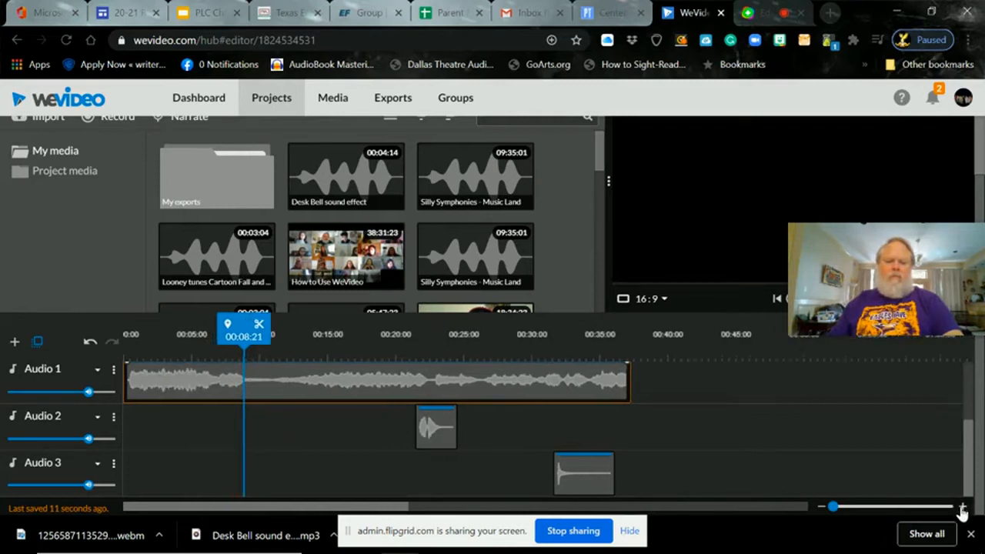
pyautogui.click(961, 507)
pyautogui.click(961, 507)
pyautogui.click(961, 507)
pyautogui.click(960, 507)
pyautogui.click(960, 508)
pyautogui.click(960, 508)
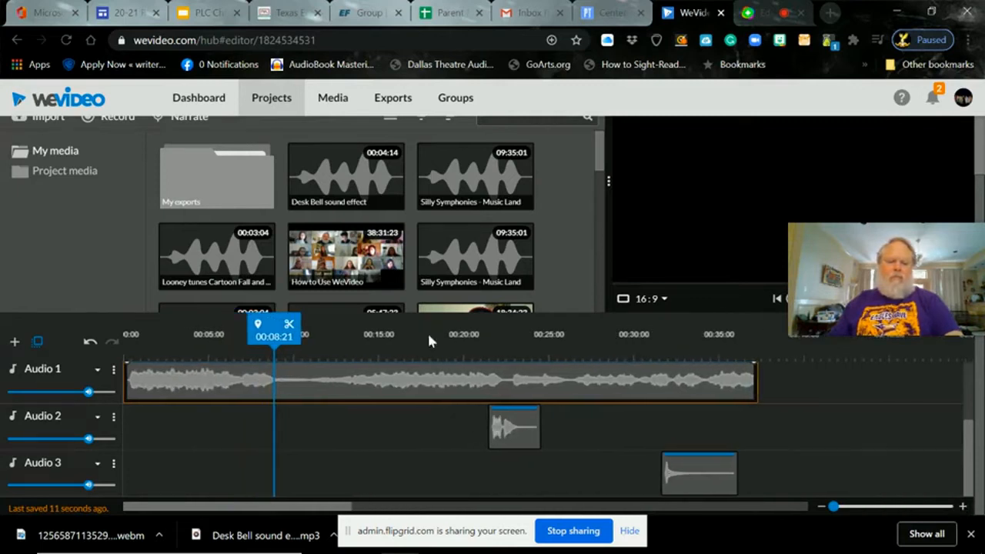
pyautogui.moveTo(275, 337)
pyautogui.mouseDown()
pyautogui.moveTo(246, 333)
pyautogui.moveTo(262, 333)
pyautogui.mouseUp()
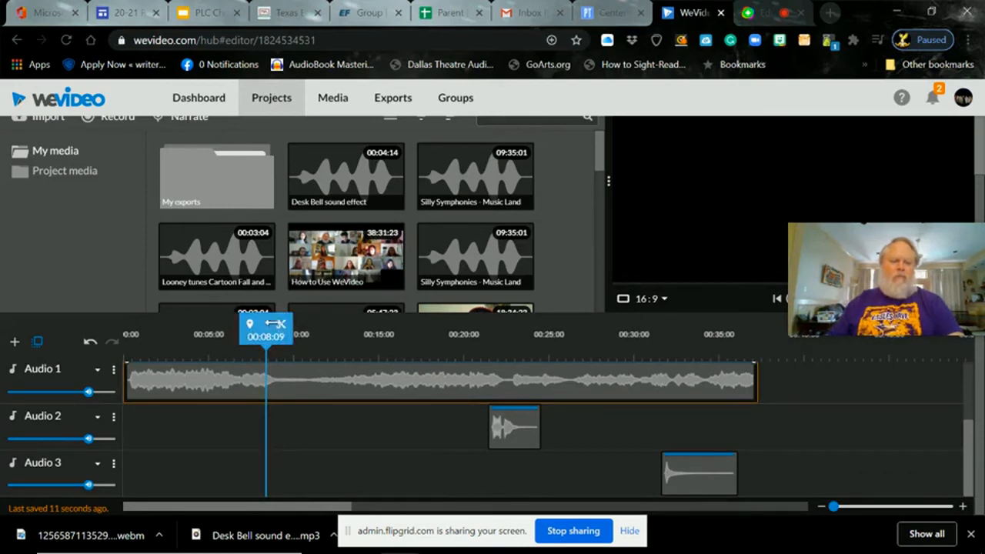
pyautogui.click(280, 327)
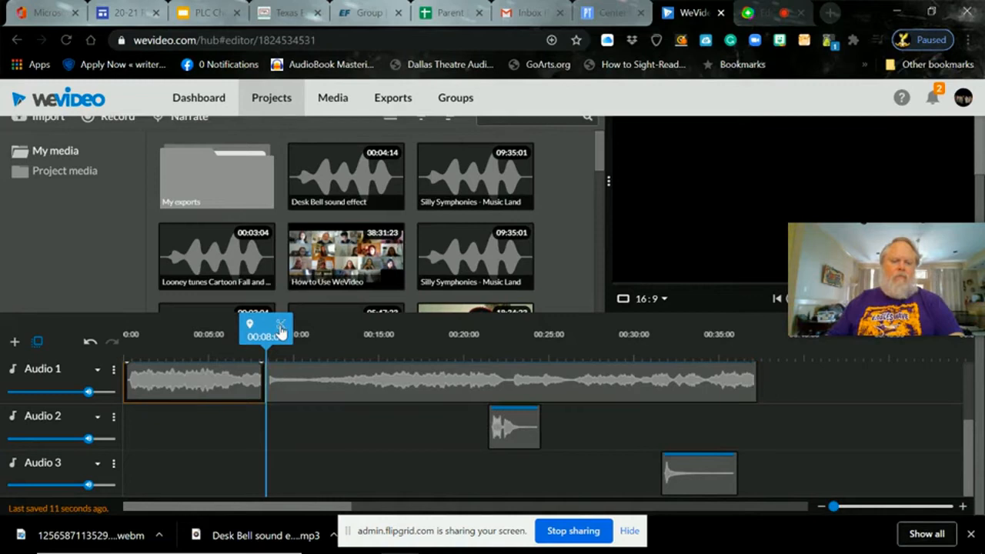
pyautogui.click(346, 381)
pyautogui.moveTo(348, 383); pyautogui.dragTo(470, 386)
# Step: Enable a volume fade of 1 second in and 1 second out on the first music section of Audio 1
pyautogui.click(230, 395)
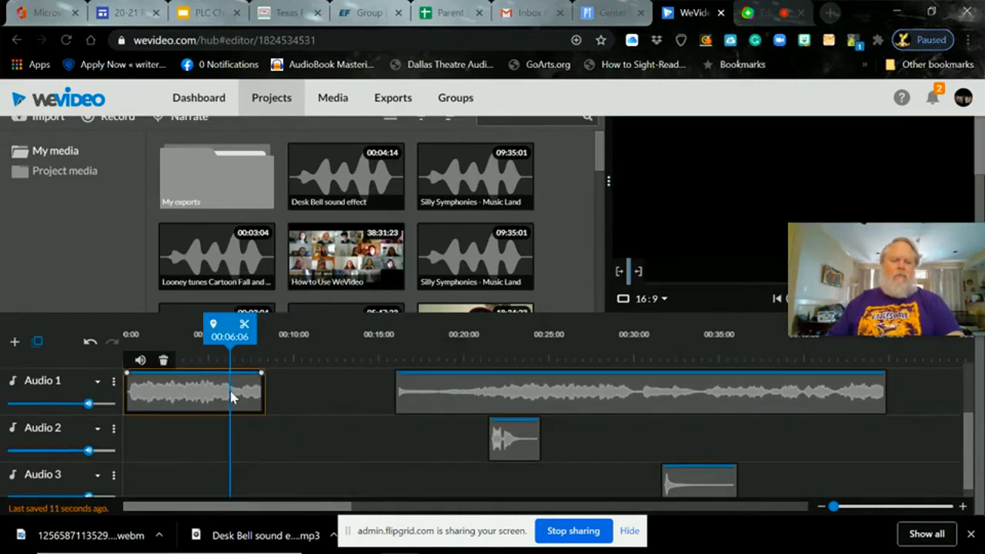
pyautogui.click(139, 359)
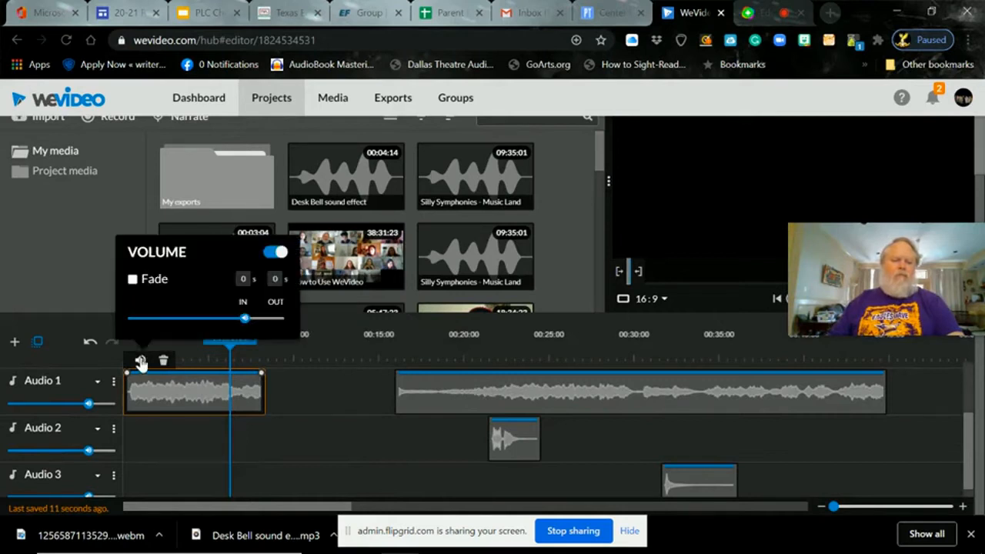
pyautogui.click(133, 280)
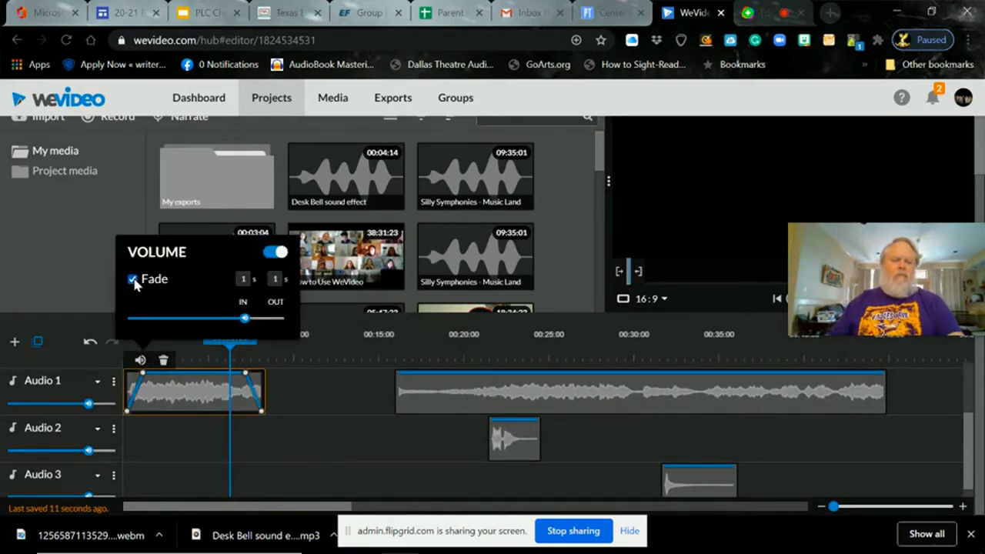
pyautogui.click(160, 429)
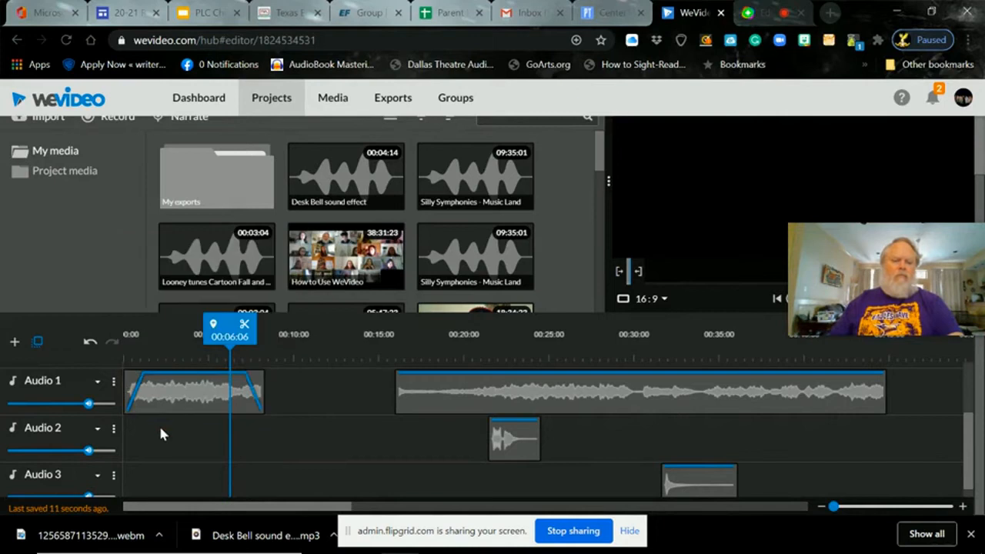
# Step: Lengthen the first music section's fade-in to about 2 seconds and shrink its fade-out to practically nothing
pyautogui.click(129, 393)
pyautogui.moveTo(141, 374); pyautogui.dragTo(158, 375)
pyautogui.moveTo(244, 373); pyautogui.dragTo(265, 374)
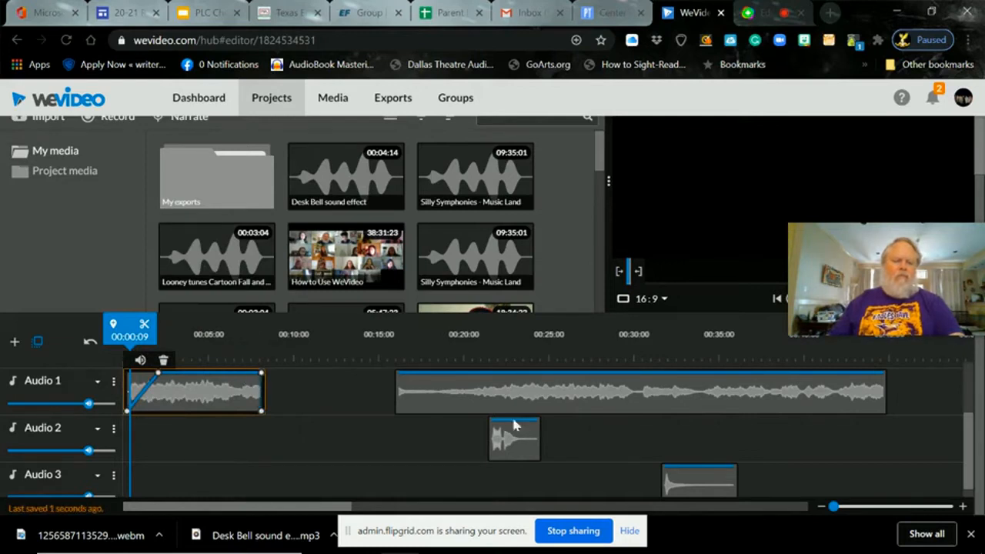
# Step: Move the cartoon fall sound on Audio 2 to start at 00:07:21 and play across the end of the first music section
pyautogui.moveTo(517, 443); pyautogui.dragTo(274, 440)
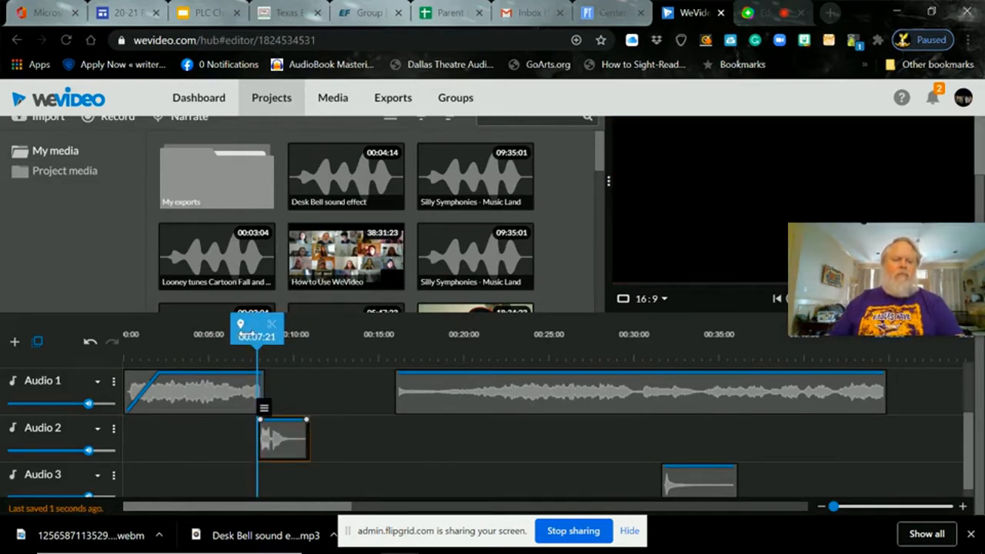
pyautogui.moveTo(256, 346); pyautogui.dragTo(221, 347)
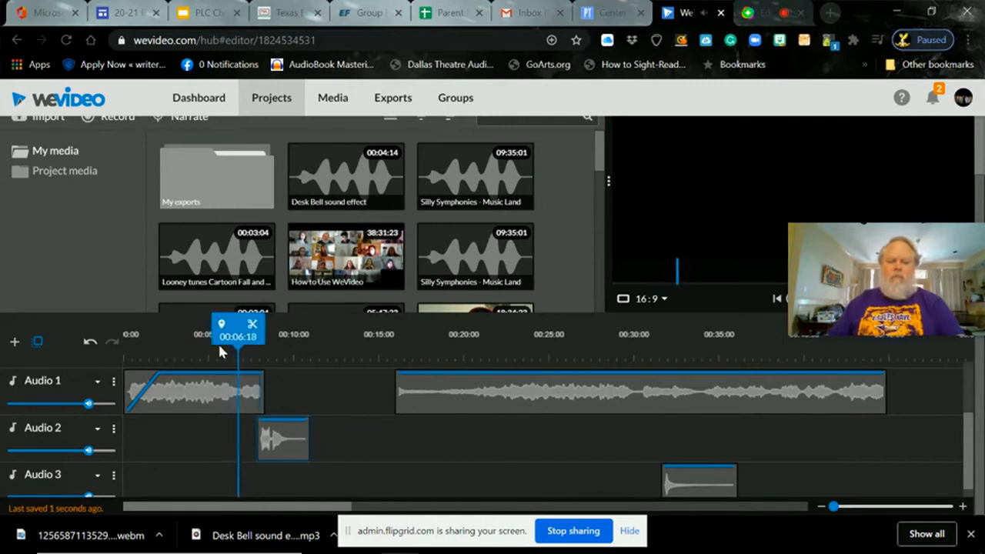
pyautogui.press('space')
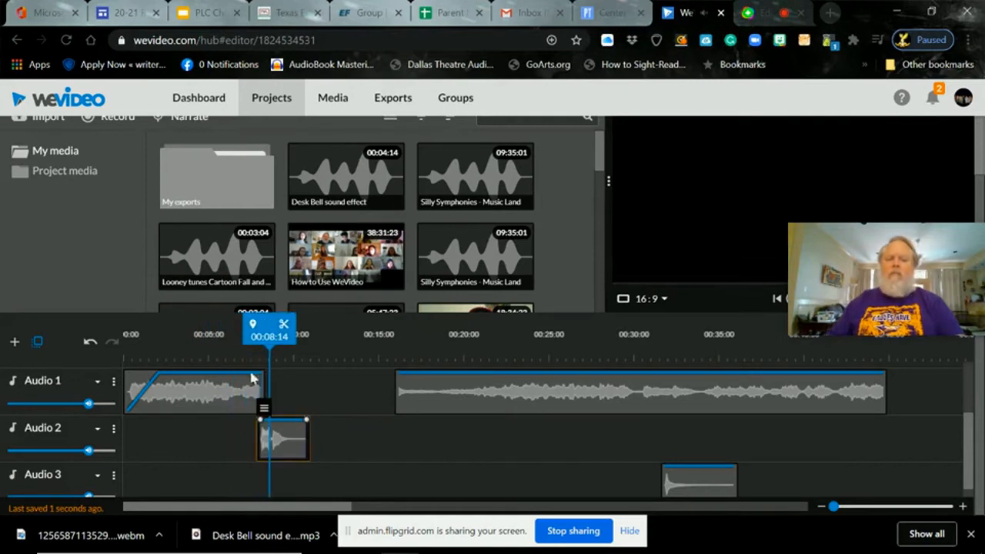
# Step: Nudge the cartoon fall sound to start at 00:07:22 and play the transition from the music to check its timing
pyautogui.click(283, 440)
pyautogui.moveTo(280, 439); pyautogui.dragTo(282, 434)
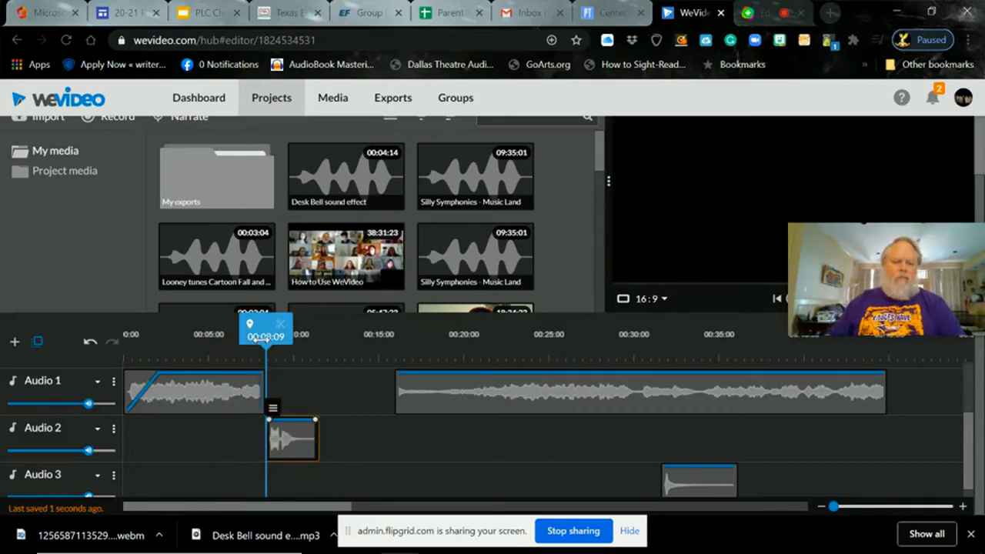
pyautogui.moveTo(266, 336)
pyautogui.mouseDown()
pyautogui.moveTo(256, 336)
pyautogui.moveTo(265, 337)
pyautogui.mouseUp()
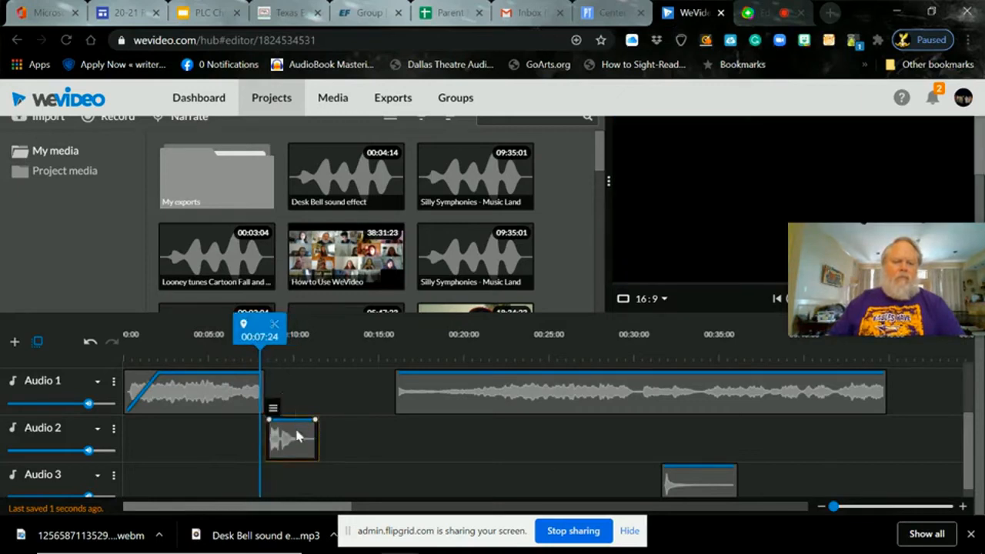
pyautogui.moveTo(298, 440)
pyautogui.mouseDown()
pyautogui.moveTo(280, 435)
pyautogui.moveTo(288, 434)
pyautogui.mouseUp()
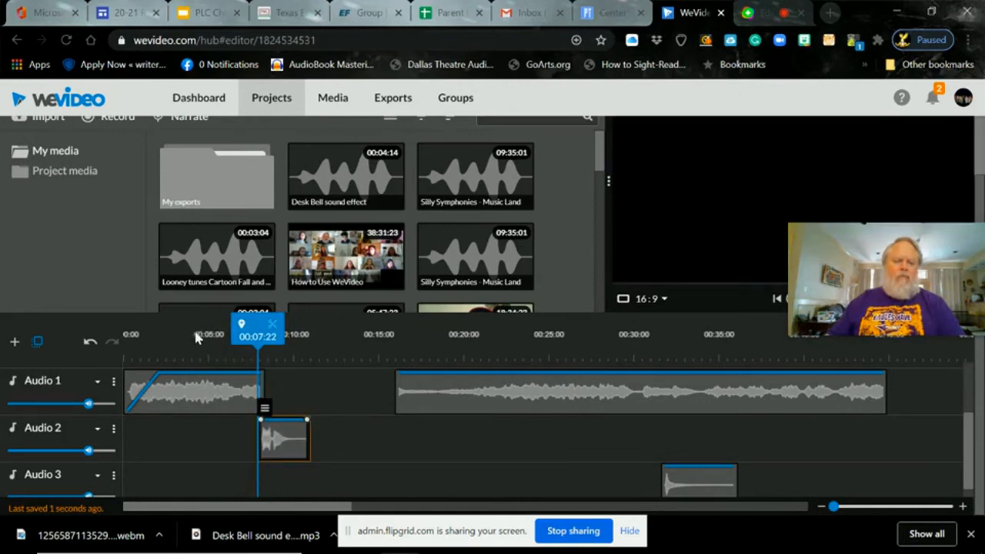
pyautogui.moveTo(266, 333); pyautogui.dragTo(245, 337)
pyautogui.press('space')
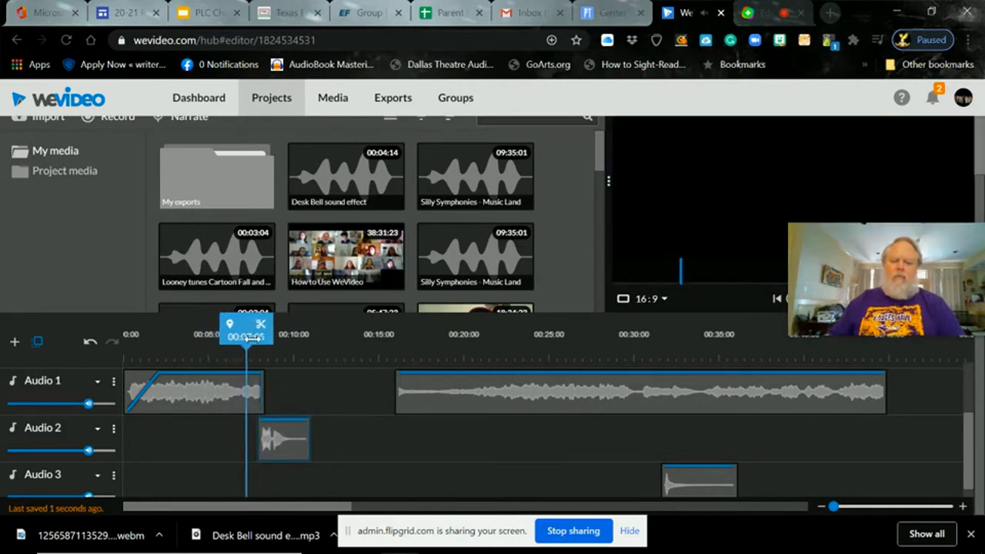
pyautogui.click(283, 440)
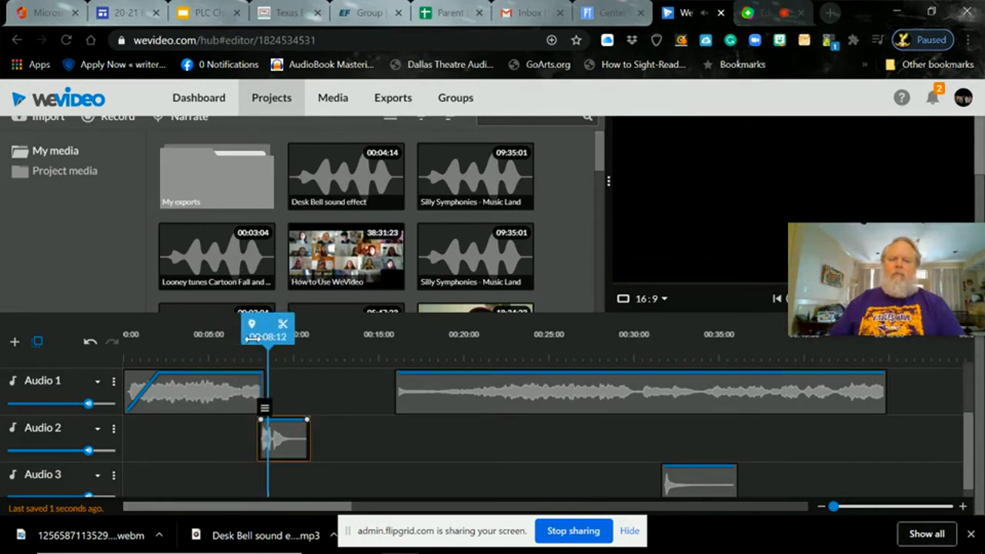
# Step: Shift the cartoon fall sound to start just after the first music section ends, at about 8 seconds, and play the transition
pyautogui.click(964, 509)
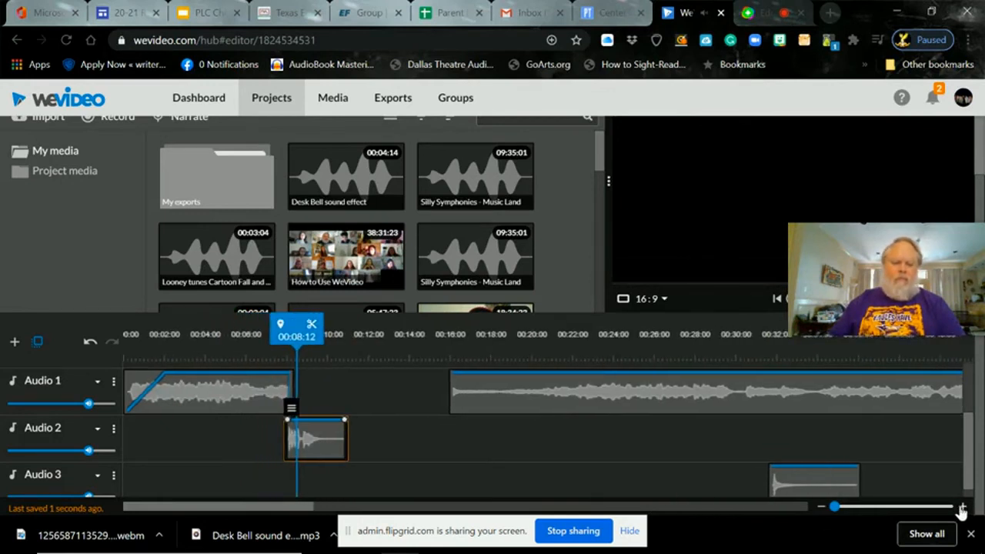
pyautogui.click(962, 508)
pyautogui.click(962, 507)
pyautogui.click(961, 508)
pyautogui.click(961, 508)
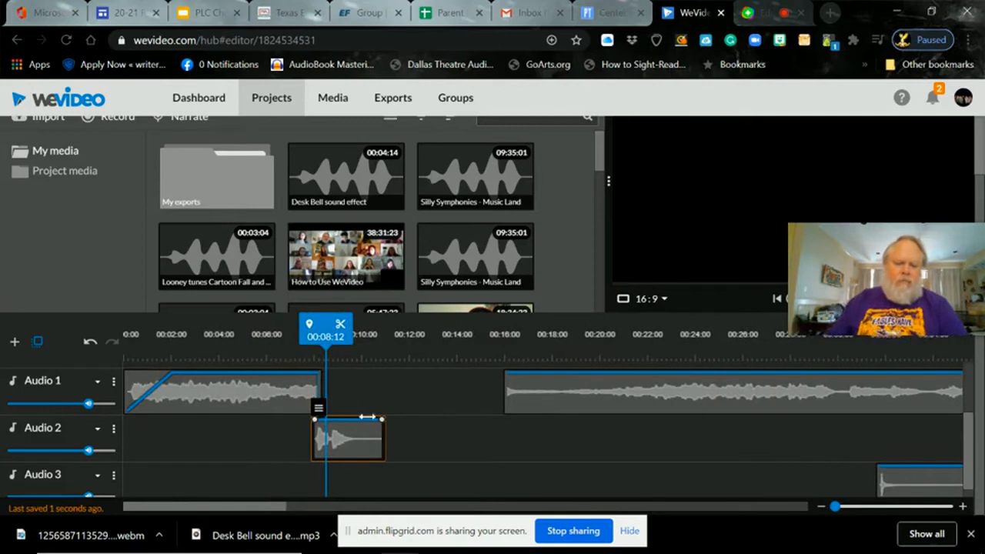
pyautogui.moveTo(319, 344); pyautogui.dragTo(287, 343)
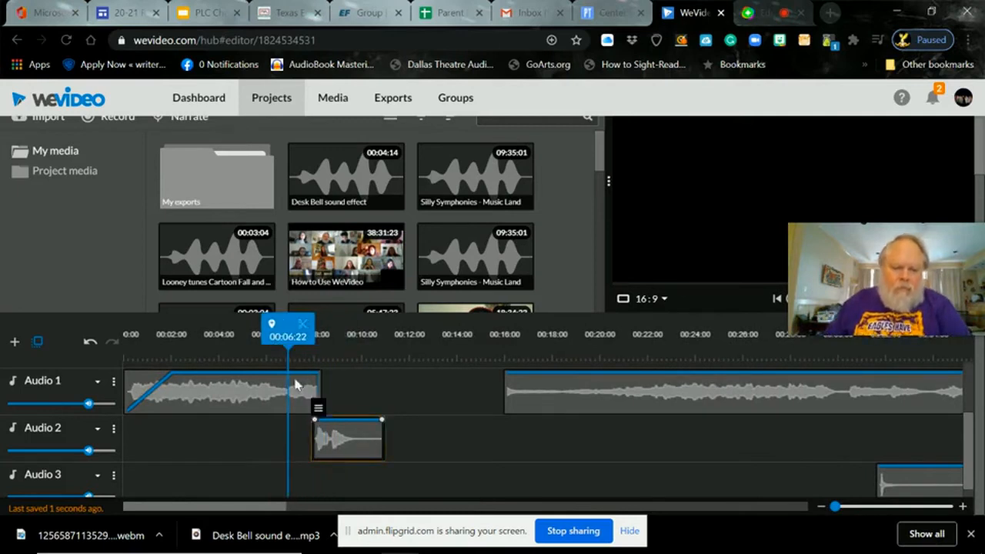
pyautogui.moveTo(345, 440); pyautogui.dragTo(344, 440)
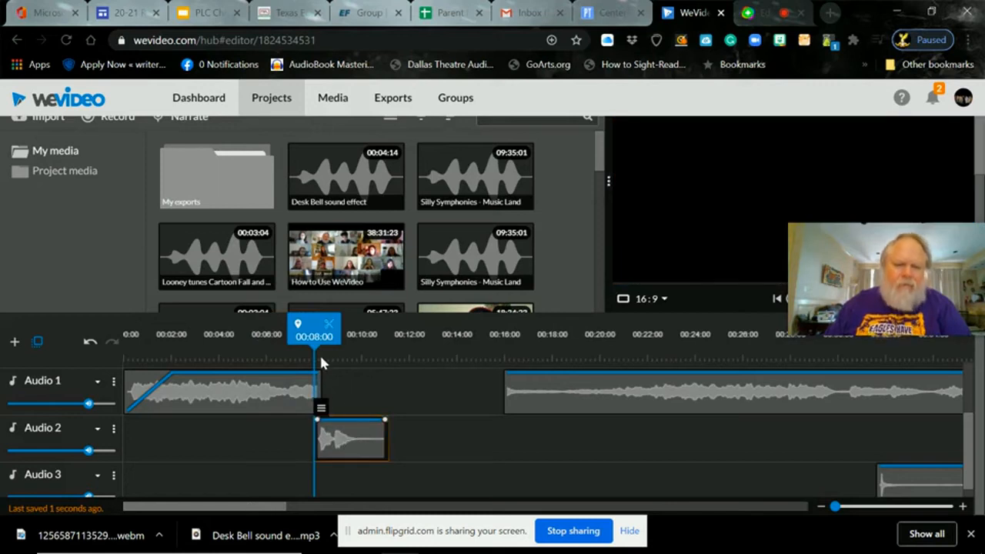
pyautogui.moveTo(318, 347); pyautogui.dragTo(326, 350)
pyautogui.moveTo(353, 444); pyautogui.dragTo(361, 444)
pyautogui.moveTo(317, 337); pyautogui.dragTo(309, 350)
pyautogui.press('space')
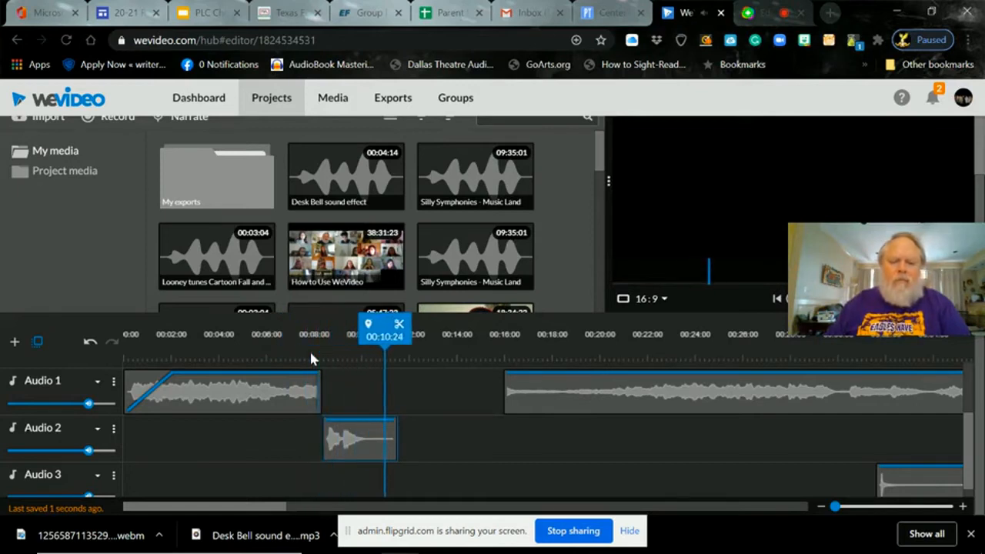
# Step: Move the Desk Bell clip on Audio 3 to directly follow the cartoon fall sound, at about 11 seconds, previewing the timing
pyautogui.moveTo(923, 483); pyautogui.dragTo(467, 473)
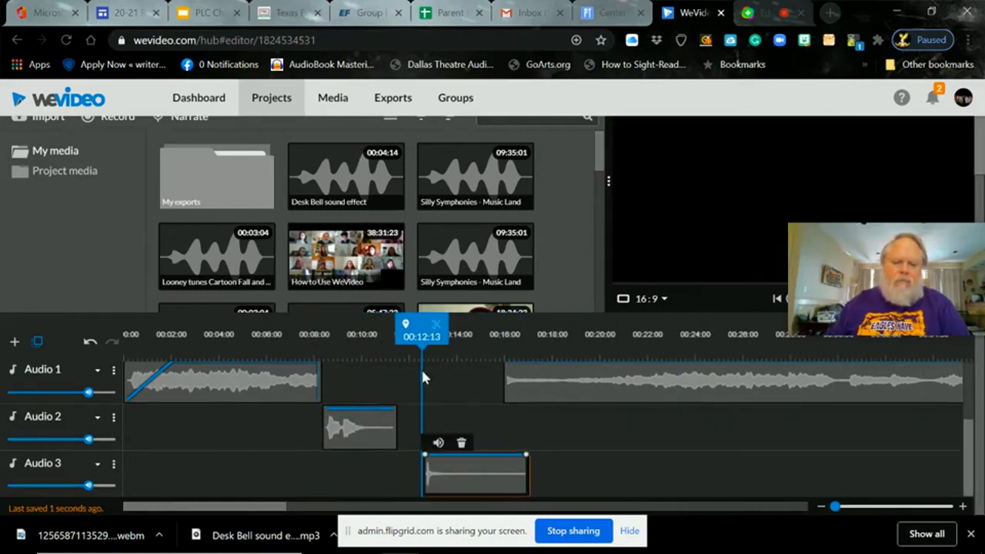
pyautogui.moveTo(413, 336); pyautogui.dragTo(285, 333)
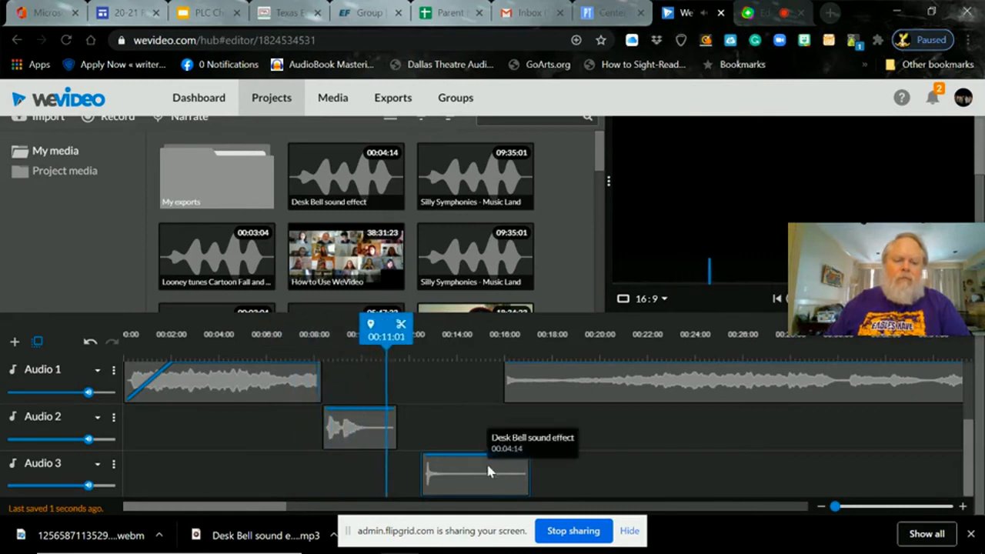
pyautogui.moveTo(484, 460); pyautogui.dragTo(455, 465)
# Step: Move the second music section on Audio 1 earlier to start at 00:13:22 and play the mix across the gap
pyautogui.moveTo(621, 384); pyautogui.dragTo(573, 461)
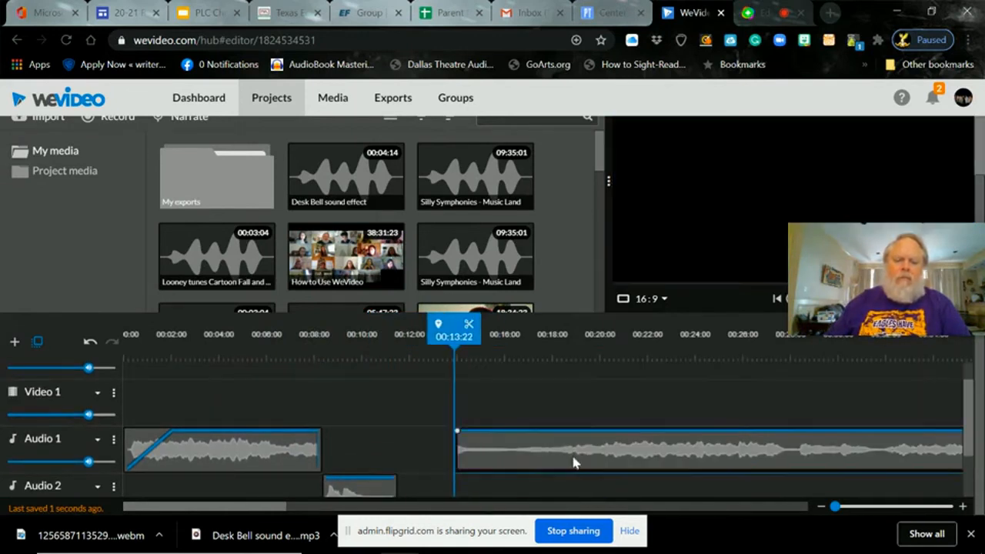
pyautogui.scroll(-2, 573, 462)
pyautogui.moveTo(454, 339); pyautogui.dragTo(318, 390)
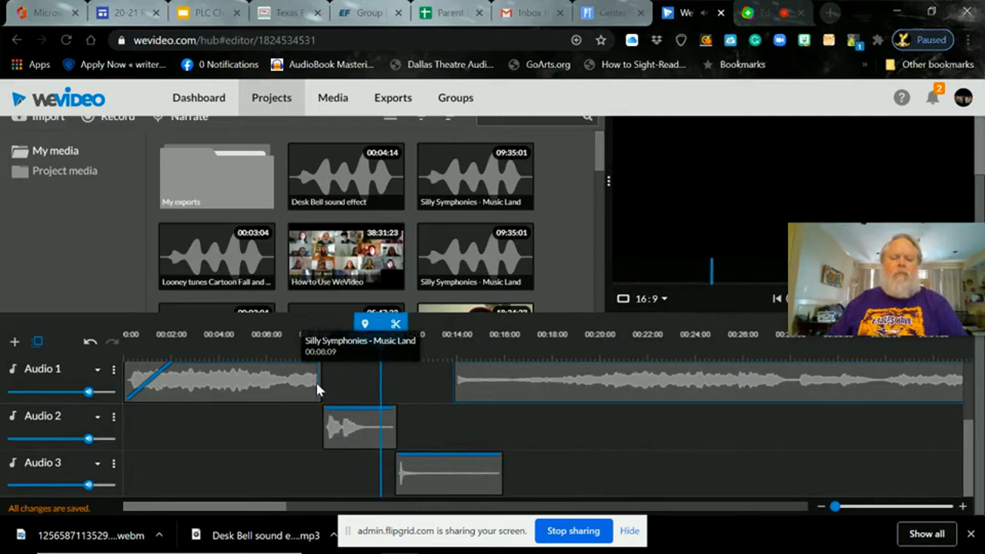
# Step: Shift the Desk Bell clip to start at about 10 seconds, overlapping the tail of the fall sound, and play the result
pyautogui.moveTo(449, 477); pyautogui.dragTo(424, 477)
pyautogui.click(310, 333)
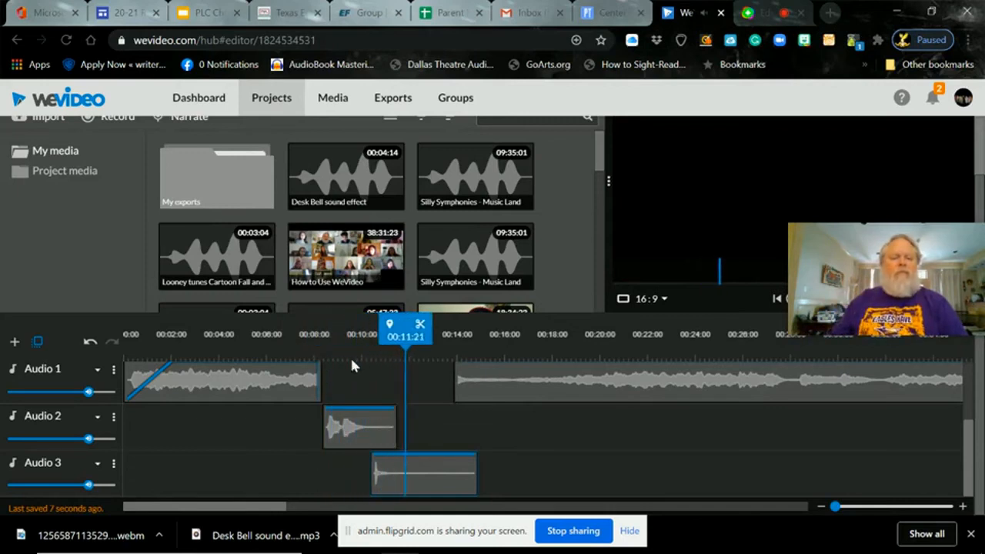
pyautogui.click(460, 460)
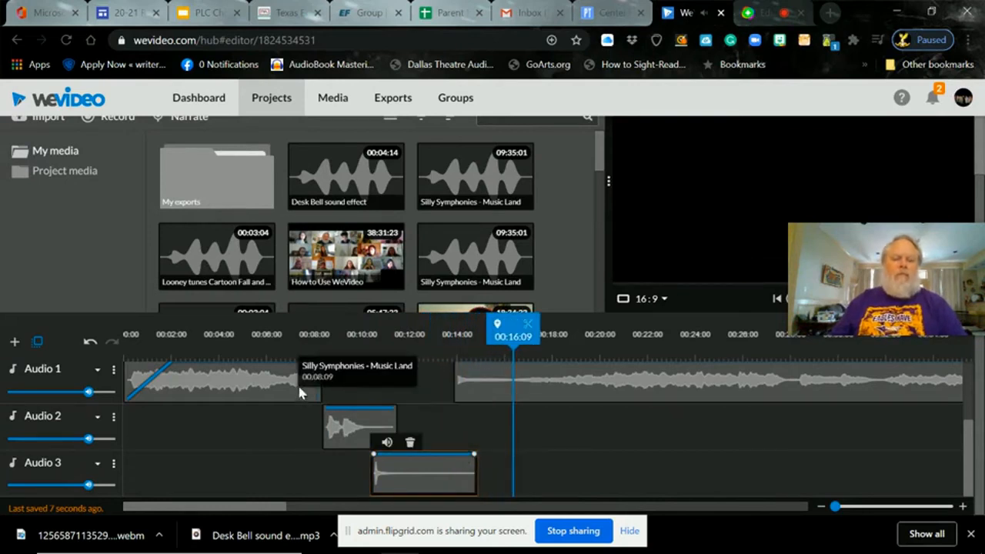
# Step: Enable Fade on the second music section of Audio 1 and lengthen its fade-in to about 2 seconds
pyautogui.click(505, 395)
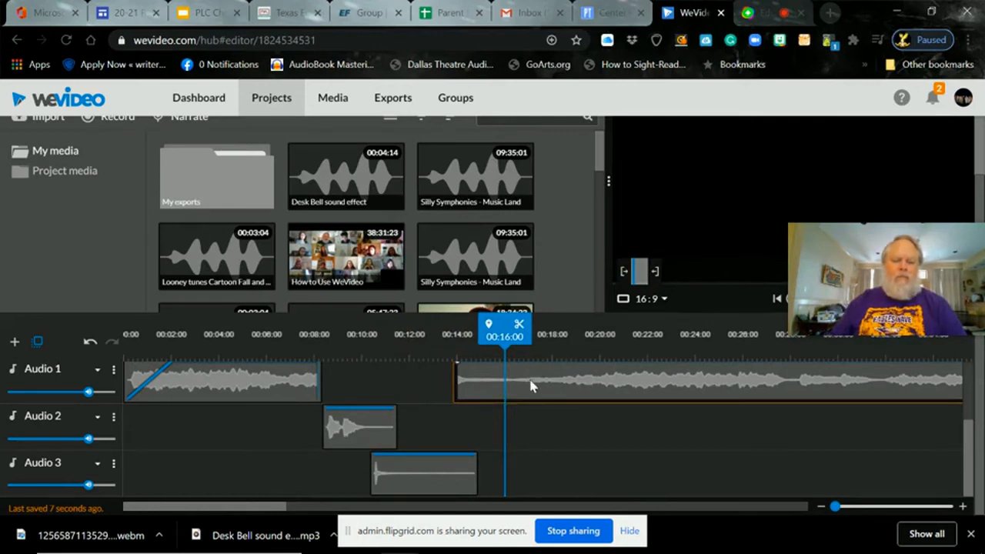
pyautogui.scroll(2, 577, 404)
pyautogui.scroll(-2, 581, 408)
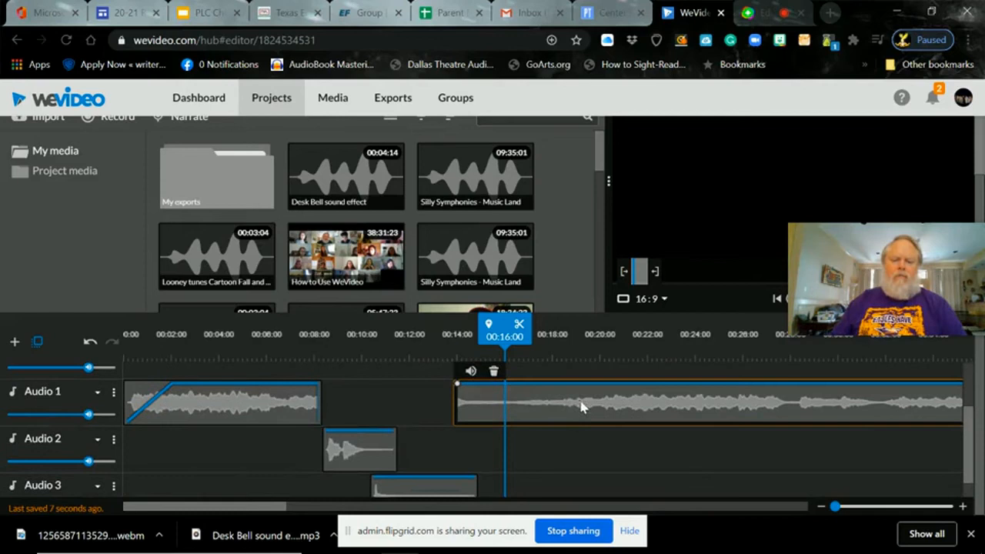
pyautogui.click(471, 372)
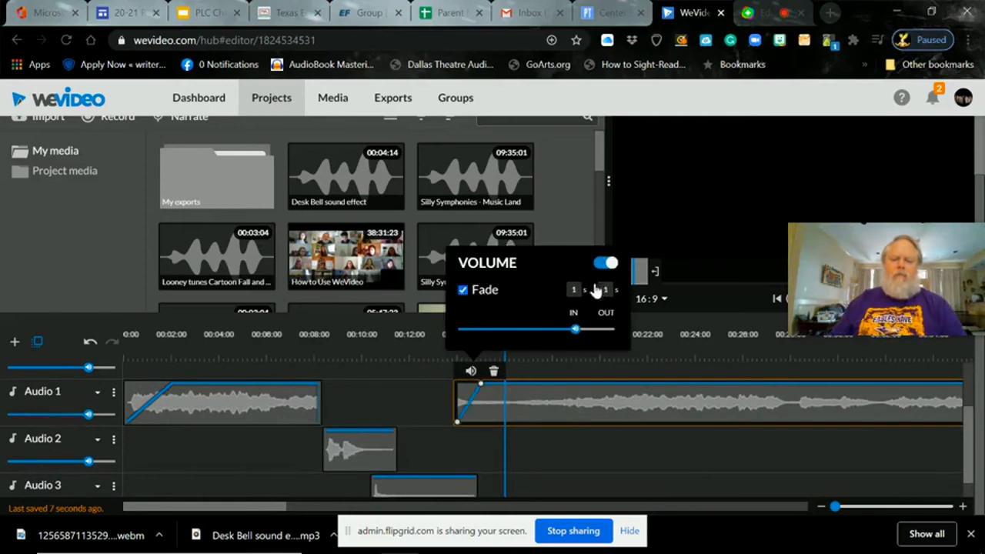
pyautogui.click(599, 399)
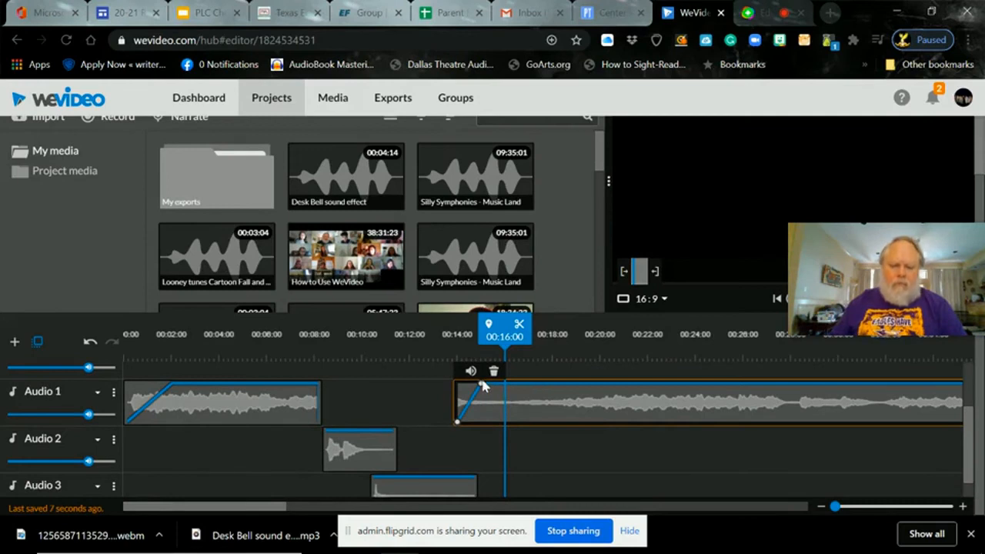
pyautogui.moveTo(483, 385); pyautogui.dragTo(501, 375)
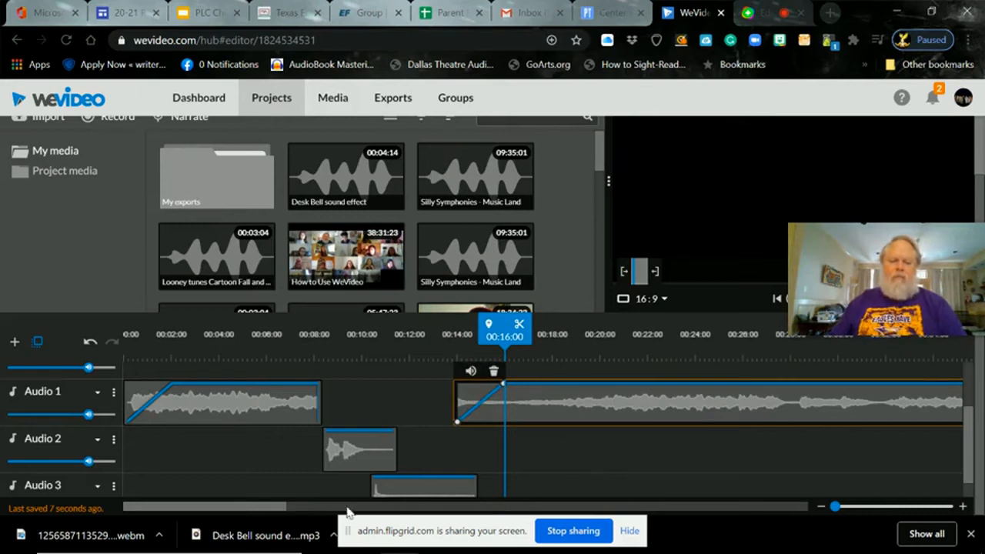
# Step: Trim the end of the second music section on Audio 1 back to about 00:39:15
pyautogui.moveTo(273, 510); pyautogui.dragTo(382, 501)
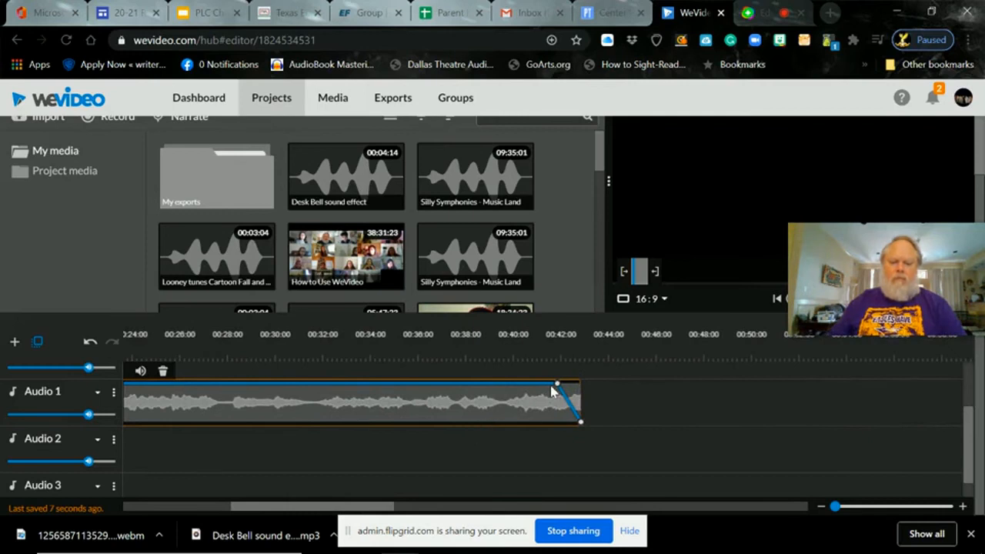
pyautogui.moveTo(556, 386)
pyautogui.moveTo(578, 397); pyautogui.dragTo(500, 403)
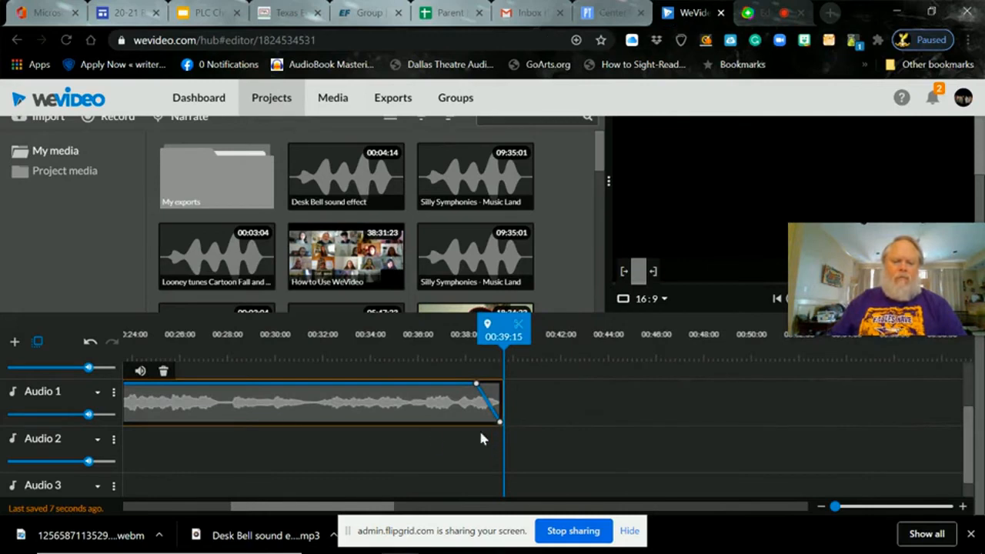
# Step: Lengthen the fade-out of the second music section on Audio 1 to about 2 seconds and play the ending
pyautogui.moveTo(472, 387); pyautogui.dragTo(457, 385)
pyautogui.click(504, 336)
pyautogui.moveTo(508, 337); pyautogui.dragTo(431, 338)
pyautogui.press('space')
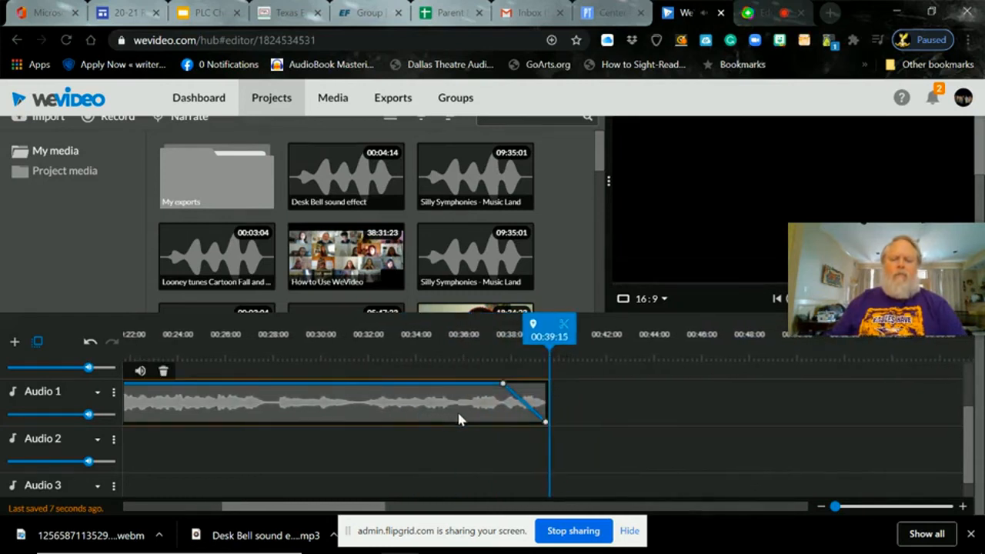
pyautogui.press('space')
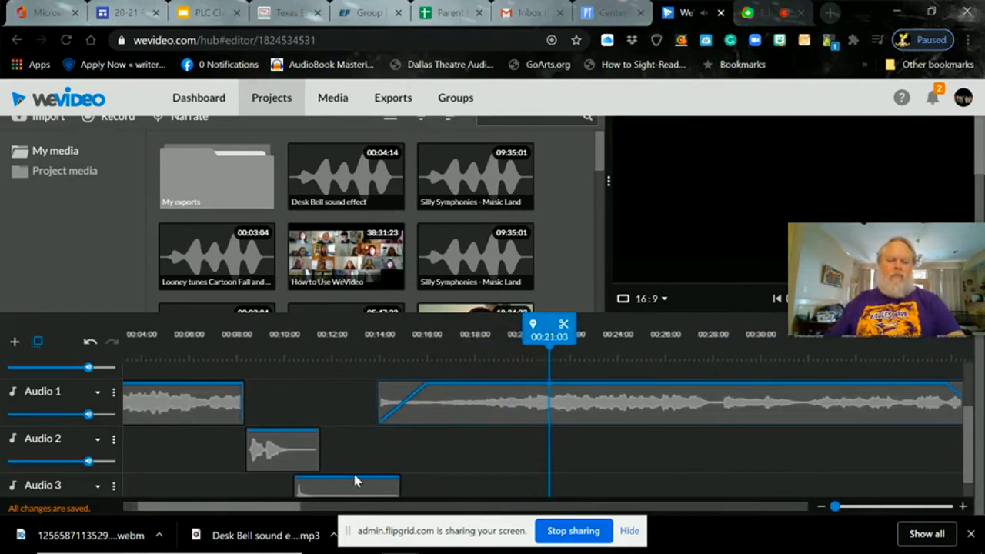
# Step: Raise the Audio 1 track volume to about 214% and play the first music section at that level
pyautogui.moveTo(293, 508); pyautogui.dragTo(211, 507)
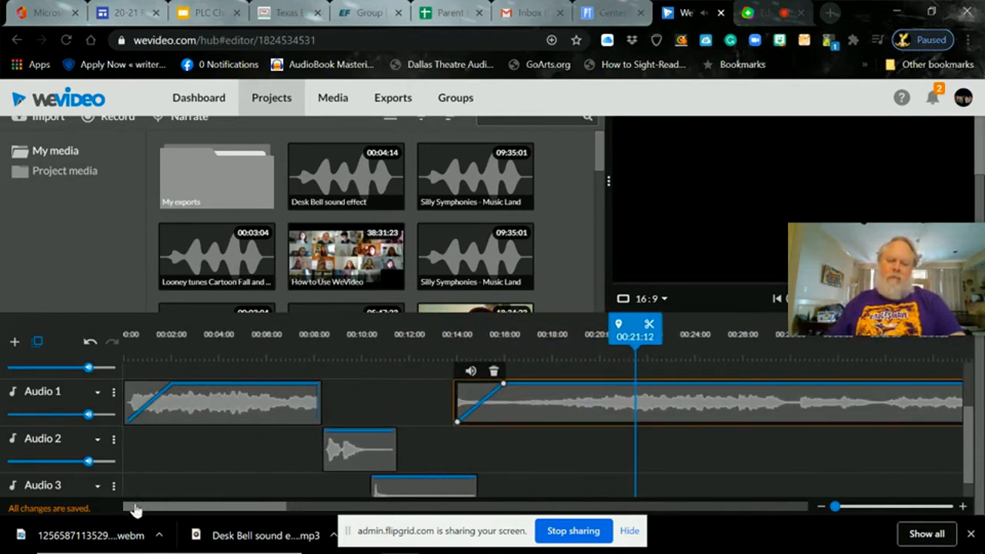
pyautogui.click(227, 413)
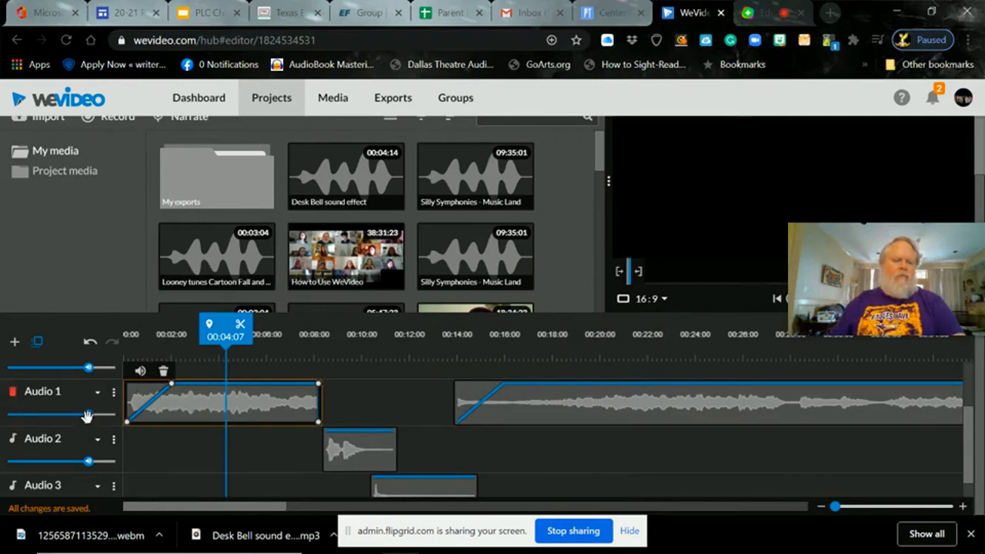
pyautogui.moveTo(88, 416)
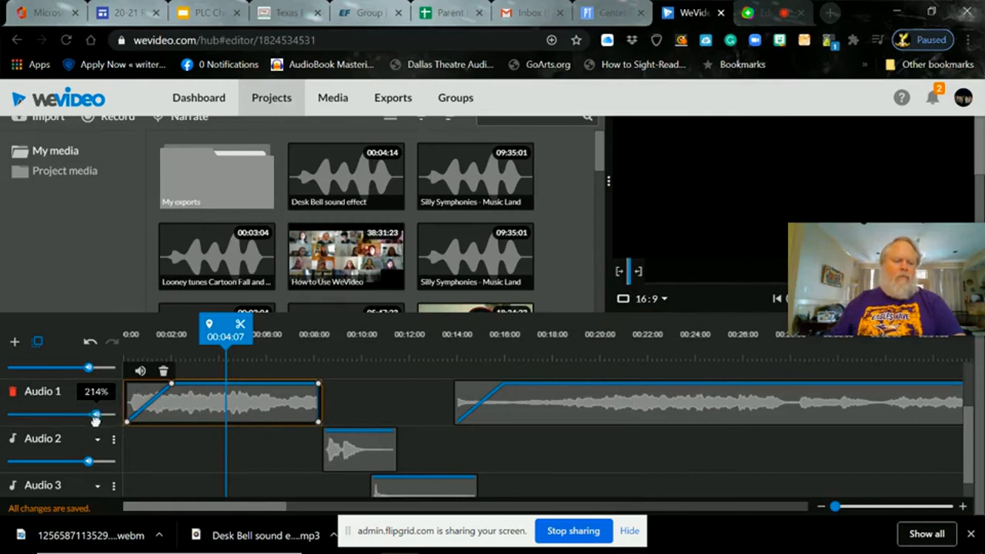
pyautogui.press('space')
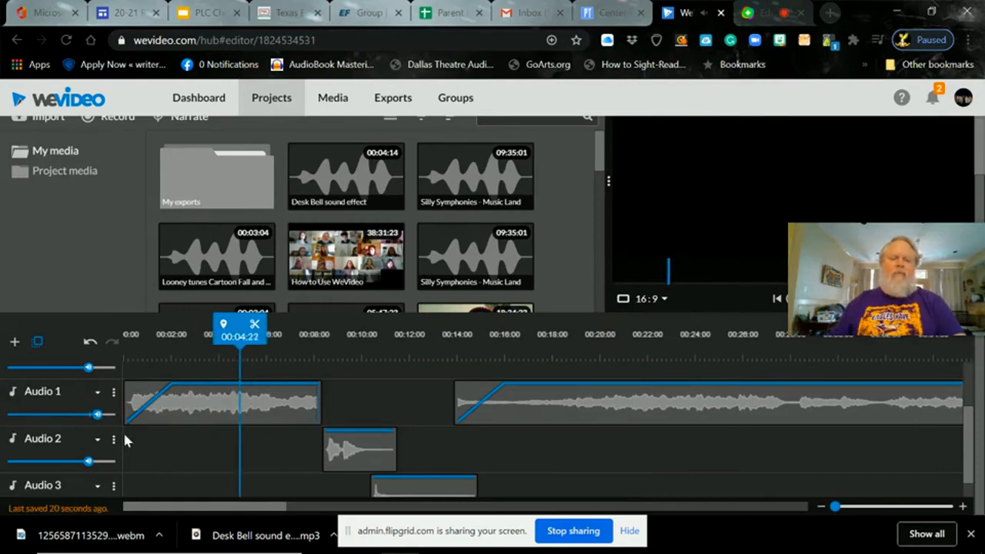
# Step: Play the mix around the second music section and the sound effects, and return the playhead to 00:00:00
pyautogui.click(182, 402)
pyautogui.moveTo(263, 336); pyautogui.dragTo(553, 360)
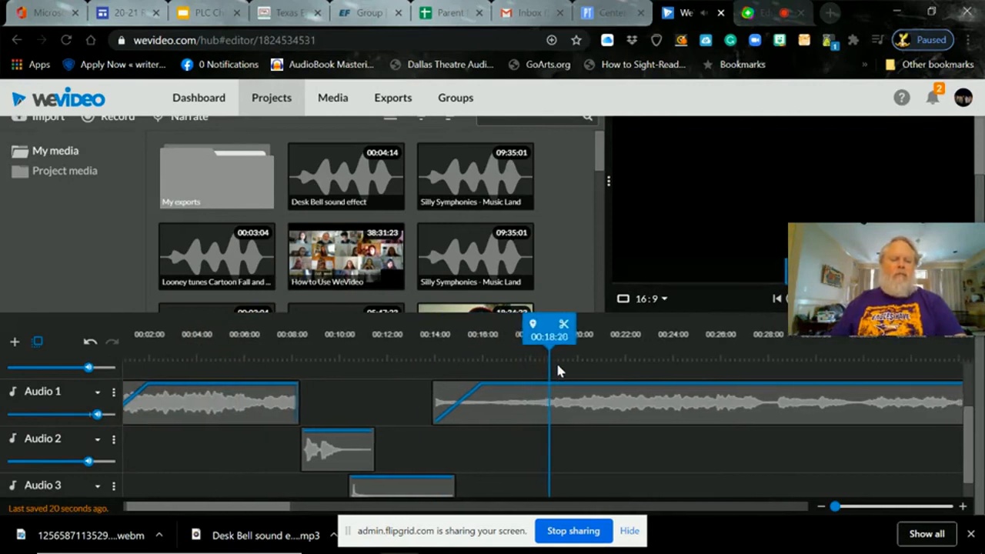
pyautogui.moveTo(545, 336); pyautogui.dragTo(321, 367)
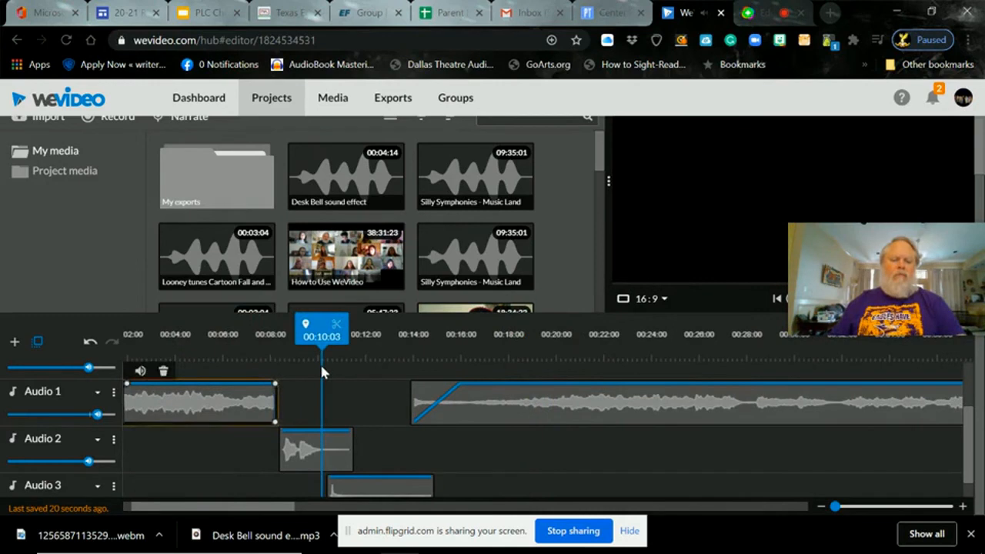
pyautogui.press('space')
pyautogui.press('space')
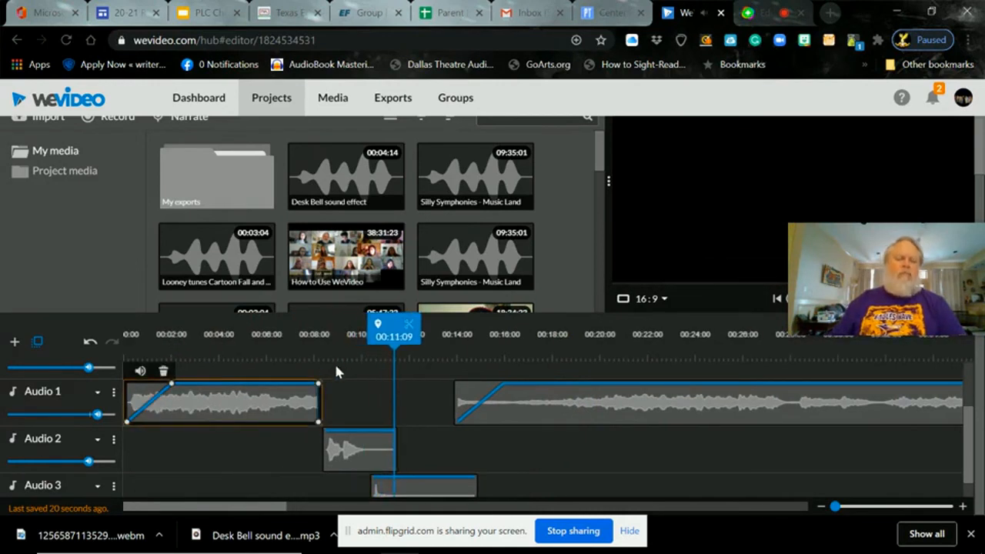
pyautogui.moveTo(394, 339); pyautogui.dragTo(125, 384)
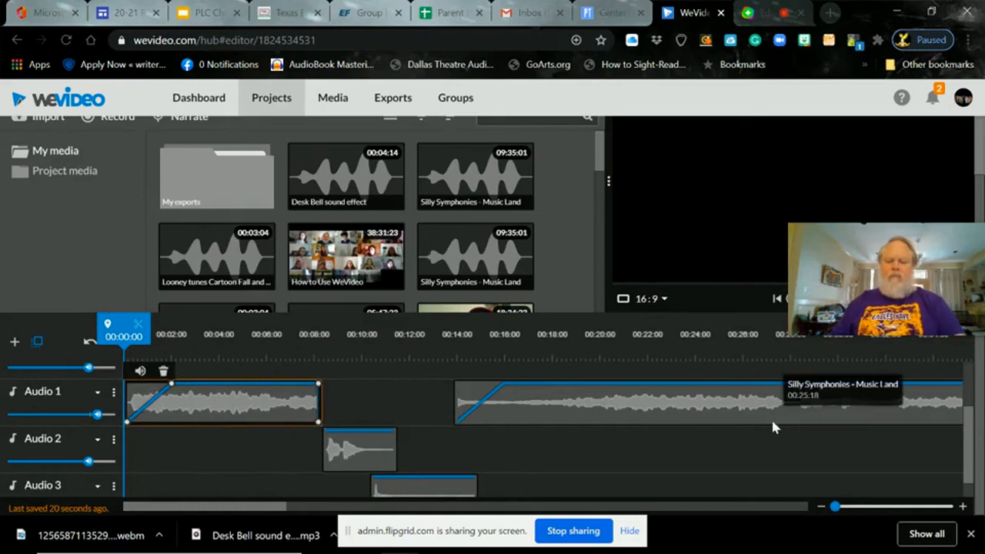
# Step: Finish the project and set the export title to "Pantomime Underscore"
pyautogui.scroll(3, 673, 419)
pyautogui.scroll(1, 729, 304)
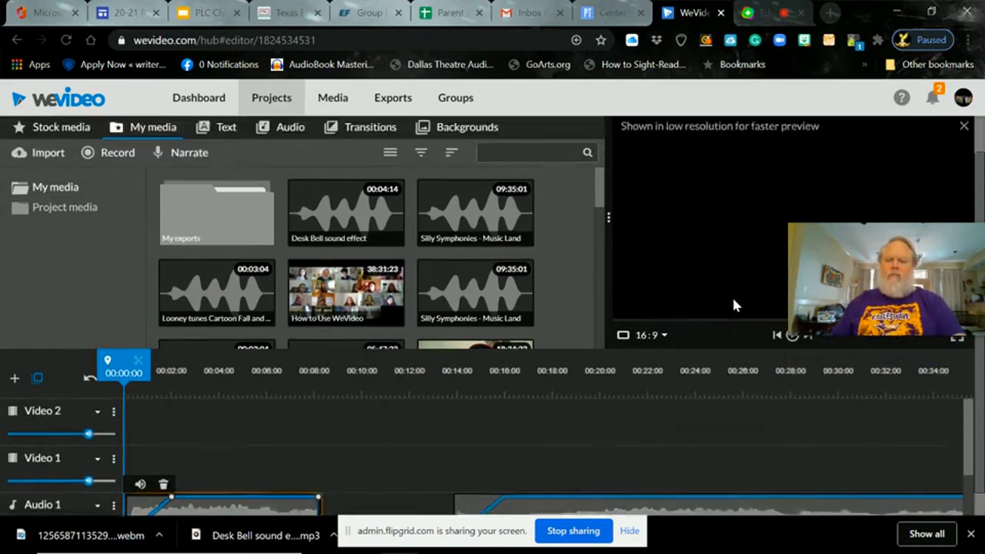
pyautogui.scroll(1, 733, 305)
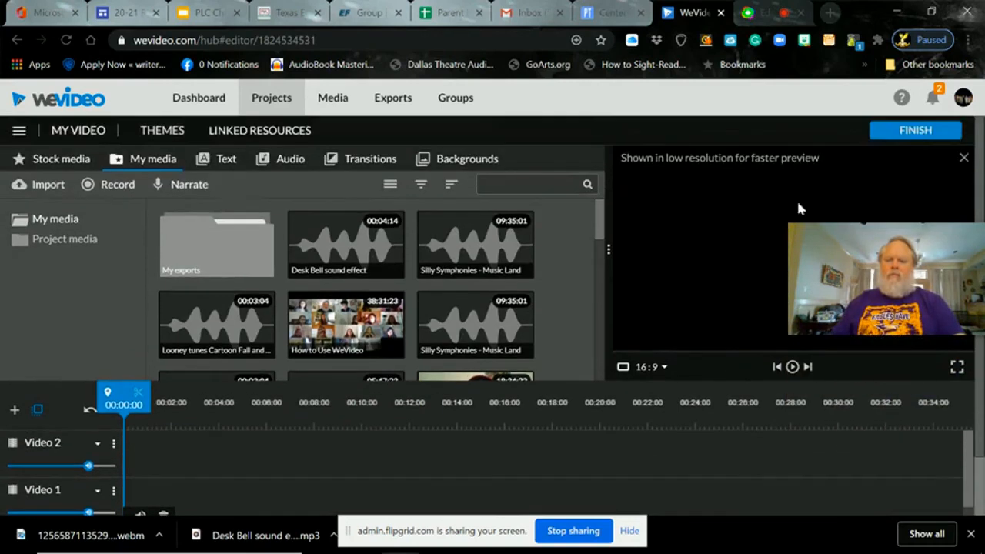
pyautogui.click(916, 130)
pyautogui.moveTo(492, 332); pyautogui.dragTo(370, 356)
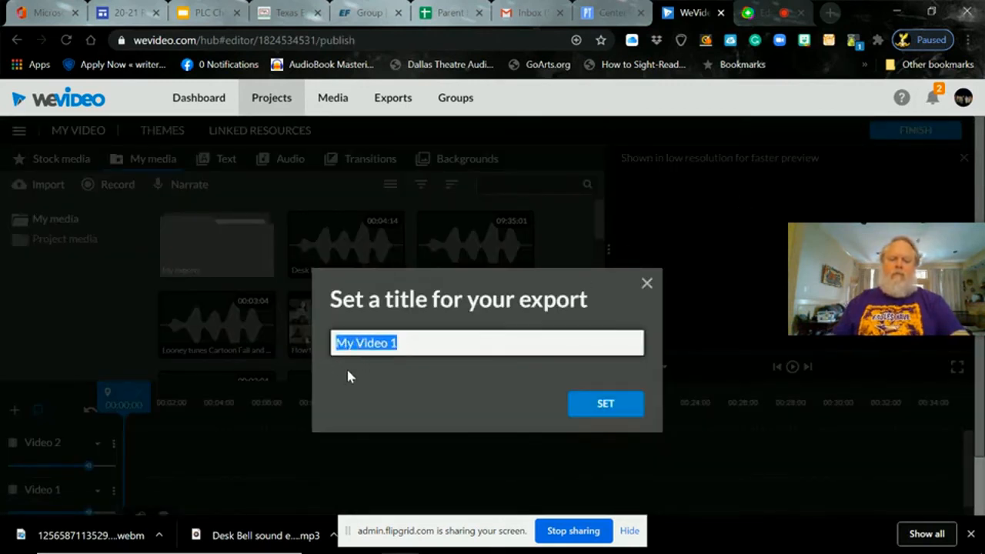
pyautogui.write('Pantomime Underscore')
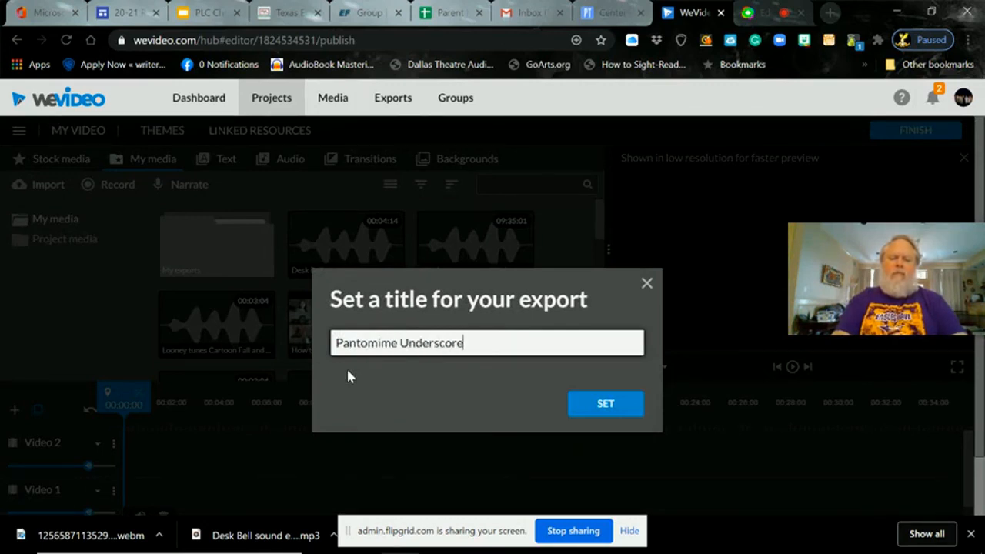
pyautogui.click(607, 410)
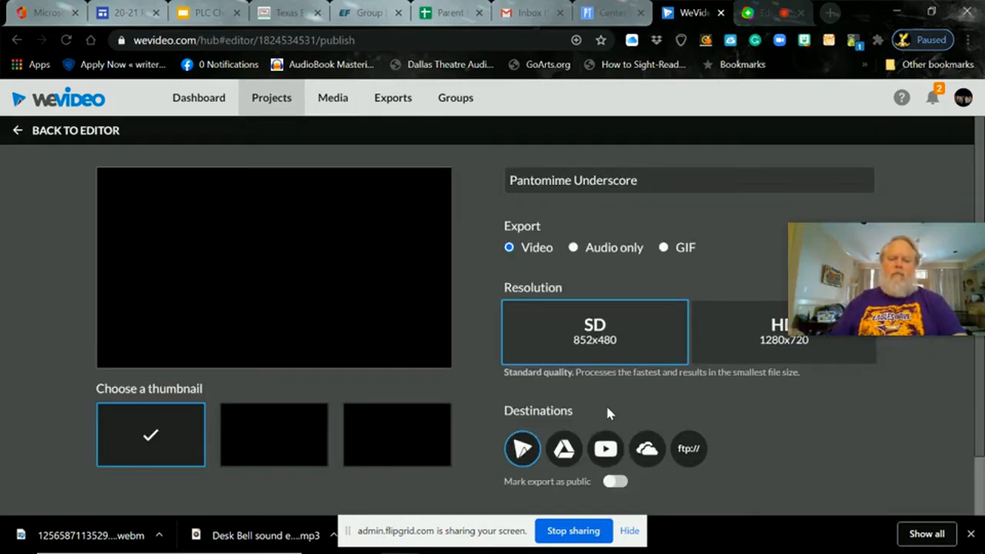
# Step: Export the project as audio only to WeVideo and Google Drive, and download the resulting MP3
pyautogui.click(574, 247)
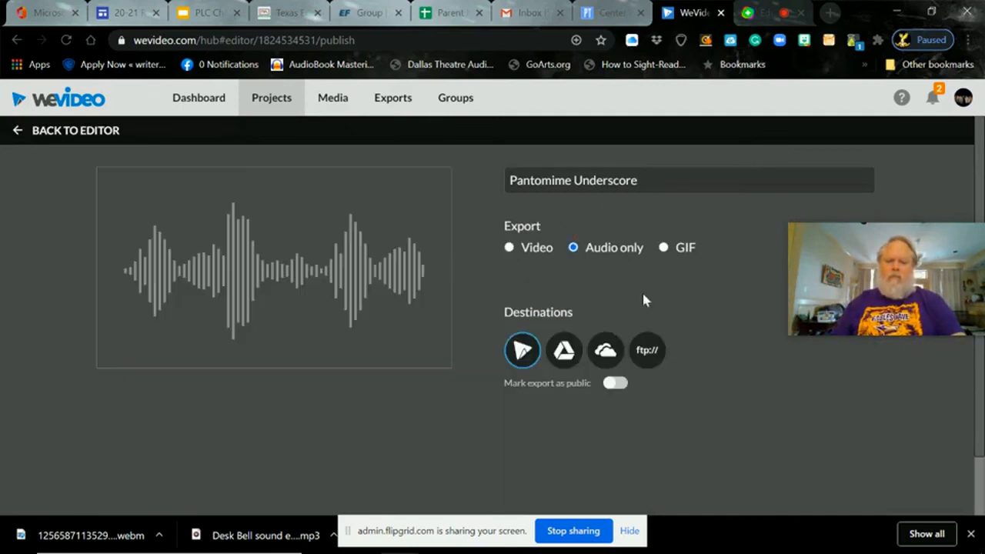
pyautogui.scroll(-1, 797, 392)
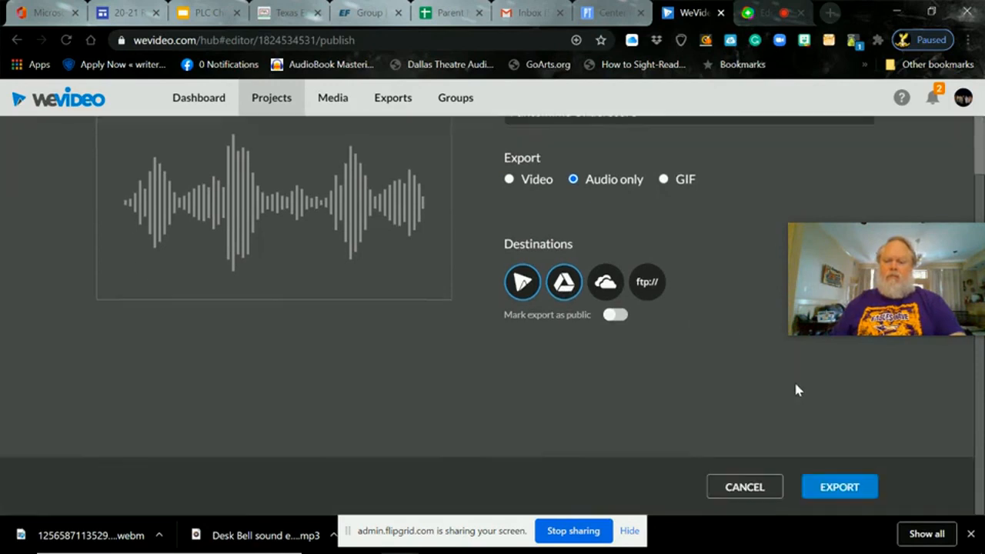
pyautogui.click(859, 489)
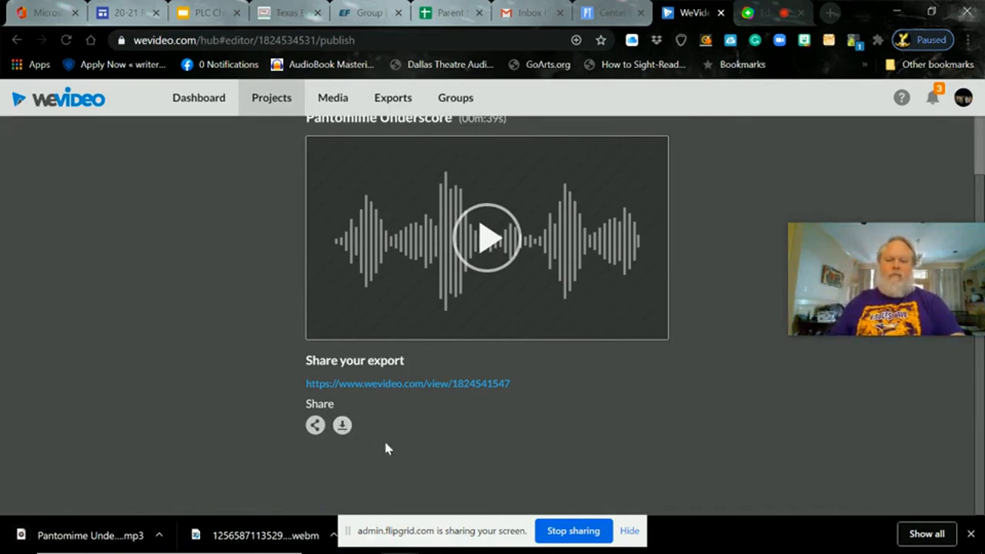
pyautogui.click(552, 531)
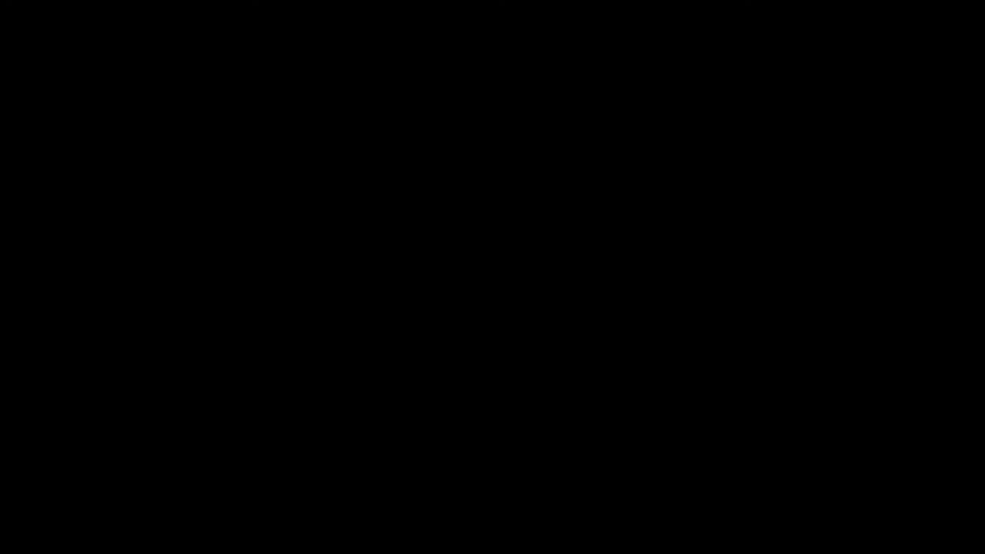